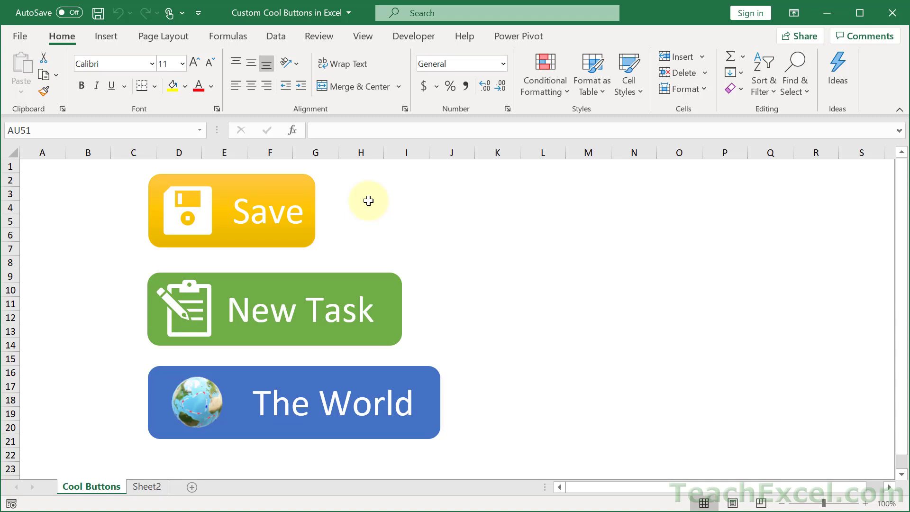
- Run the Save button's macro three times, dismissing each Hi! message, then try The World button
{"action": "left_click", "coordinate": [264, 214]}
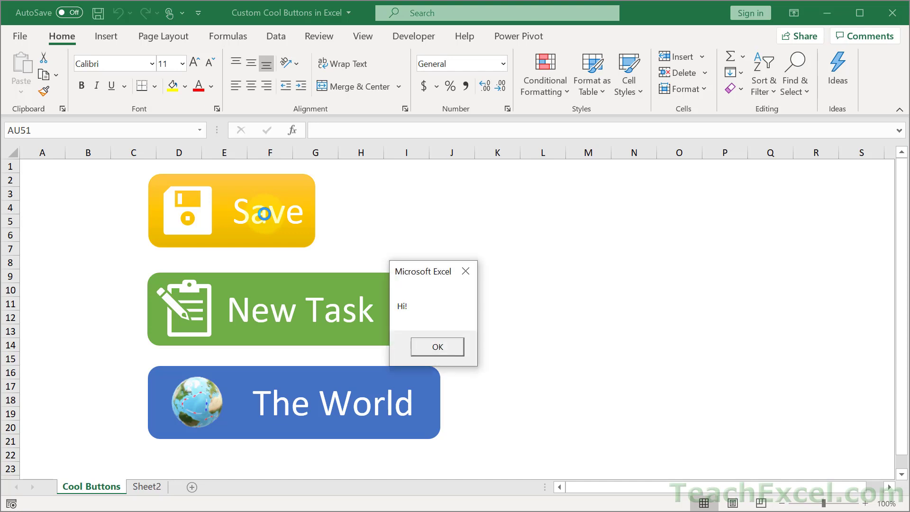
{"action": "key", "text": "Return"}
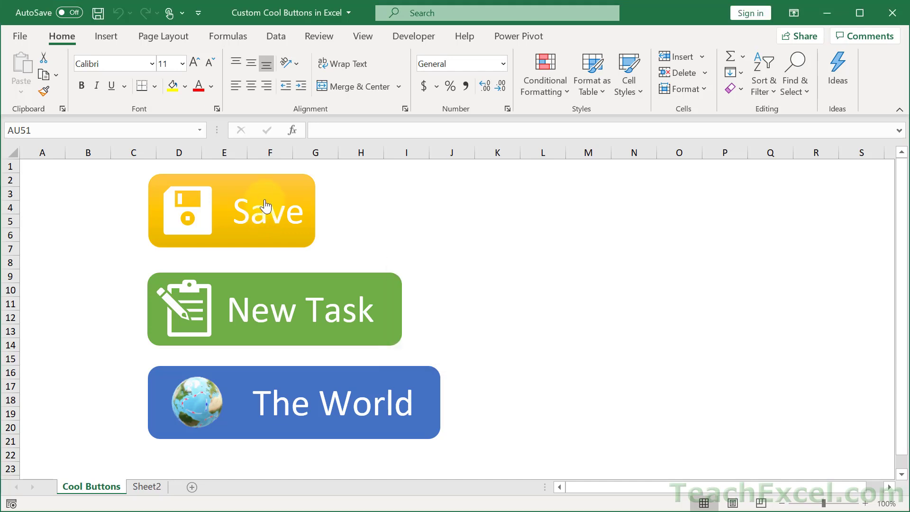
{"action": "left_click", "coordinate": [264, 190]}
{"action": "key", "text": "Return"}
{"action": "left_click", "coordinate": [202, 213]}
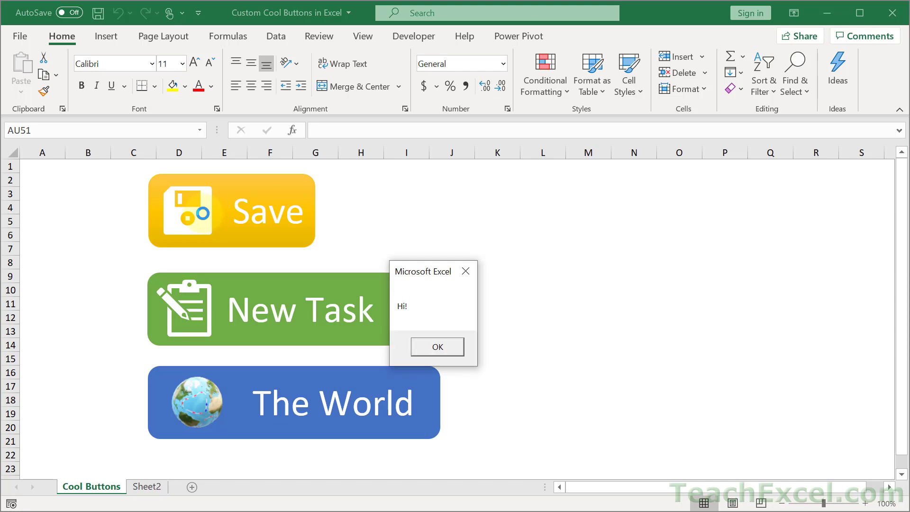
{"action": "key", "text": "Return"}
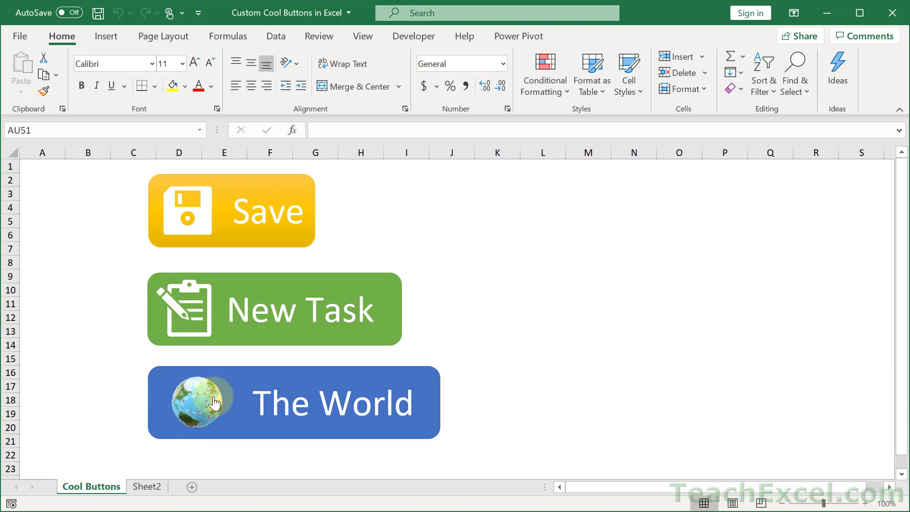
{"action": "left_click", "coordinate": [166, 430]}
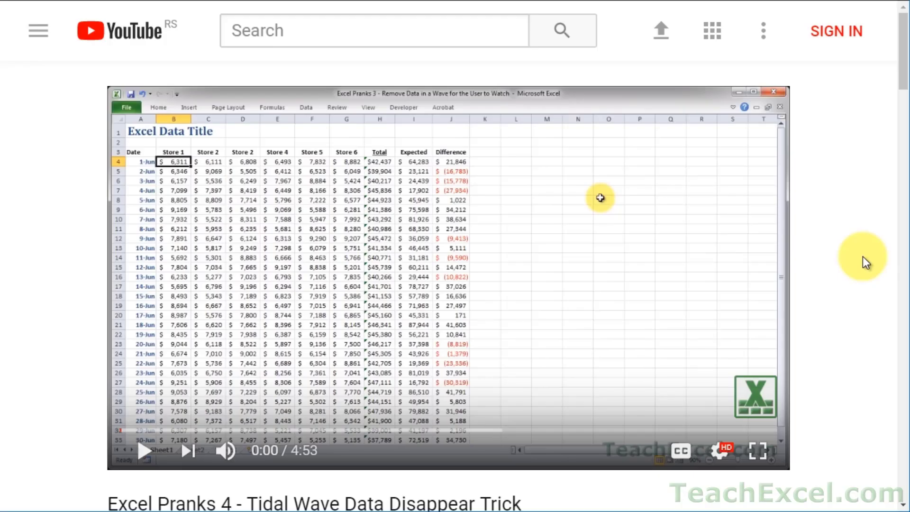
- Open the description's Excel File link, then like, subscribe and enable channel notifications
{"action": "scroll", "coordinate": [862, 257], "scroll_direction": "down", "scroll_amount": 8}
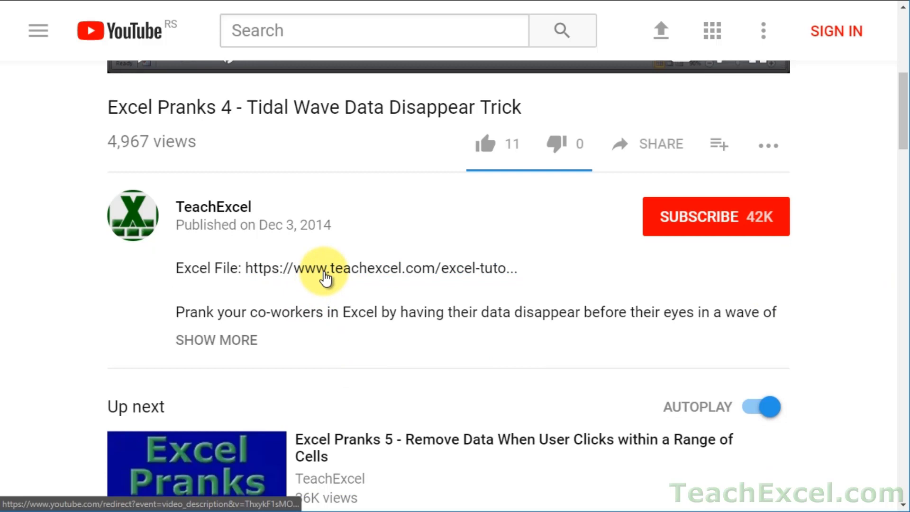
{"action": "left_click", "coordinate": [326, 279]}
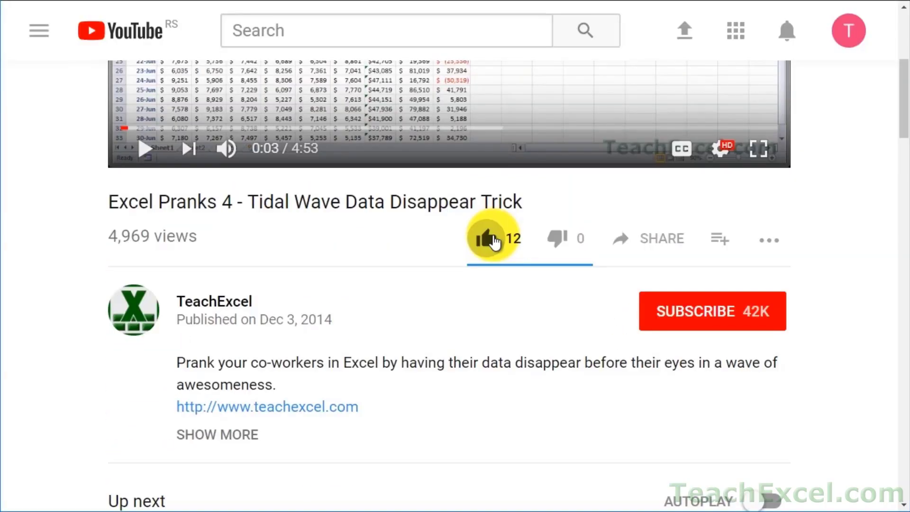
{"action": "left_click", "coordinate": [493, 241]}
{"action": "left_click", "coordinate": [660, 309]}
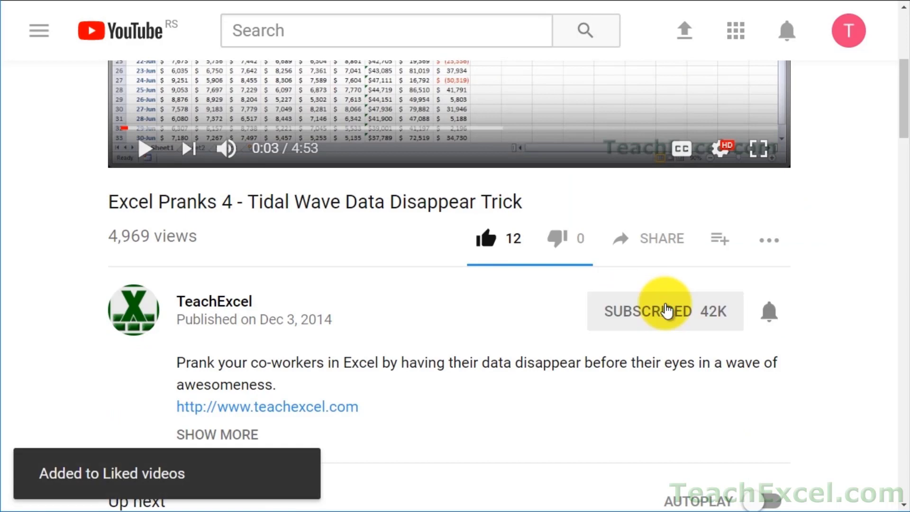
{"action": "left_click", "coordinate": [771, 314]}
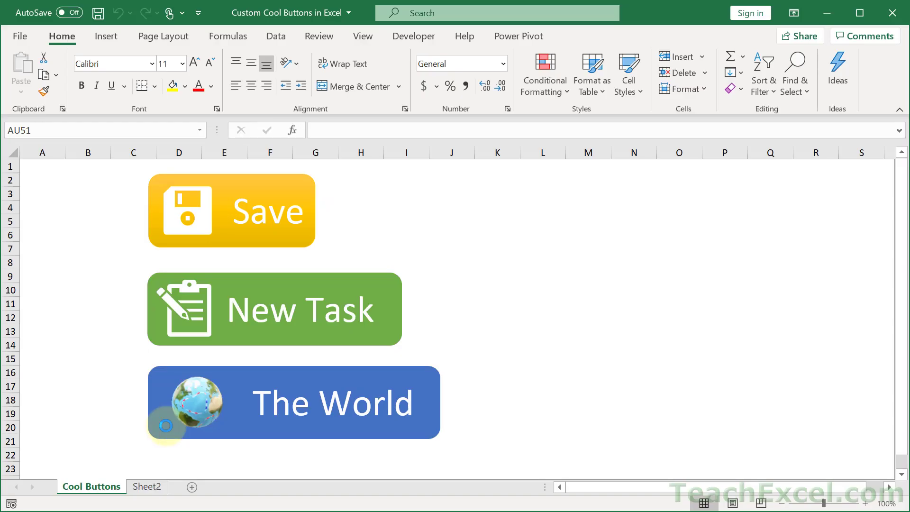
- Delete The World, New Task and Save button shapes together
{"action": "left_click", "coordinate": [165, 425]}
{"action": "left_click", "coordinate": [234, 324], "text": "ctrl"}
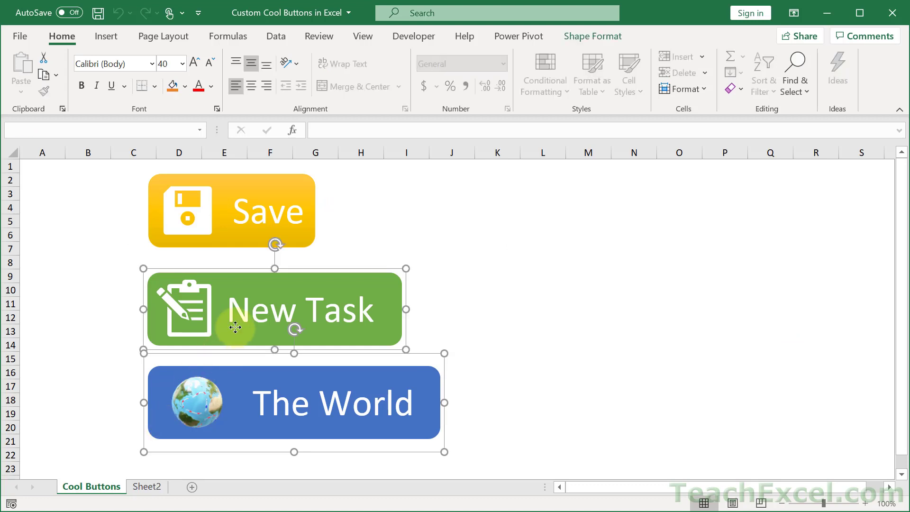
{"action": "left_click", "coordinate": [232, 232], "text": "ctrl"}
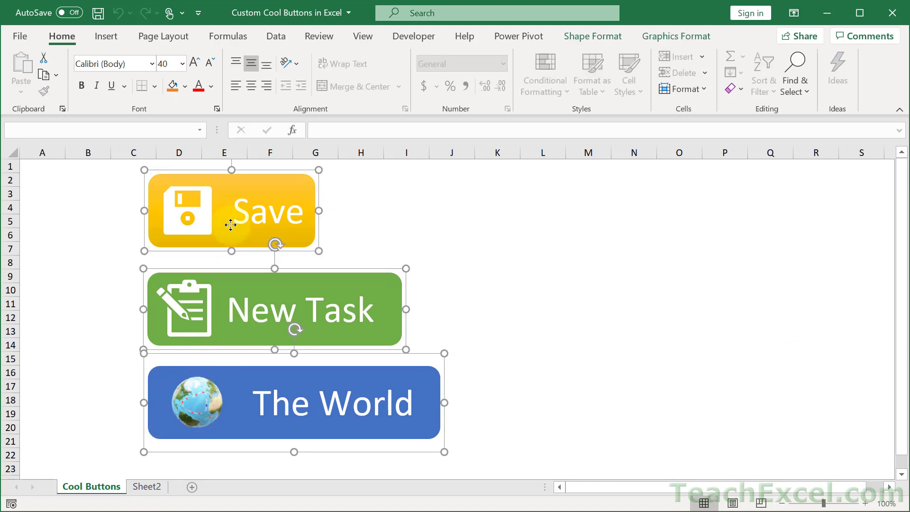
{"action": "key", "text": "Delete"}
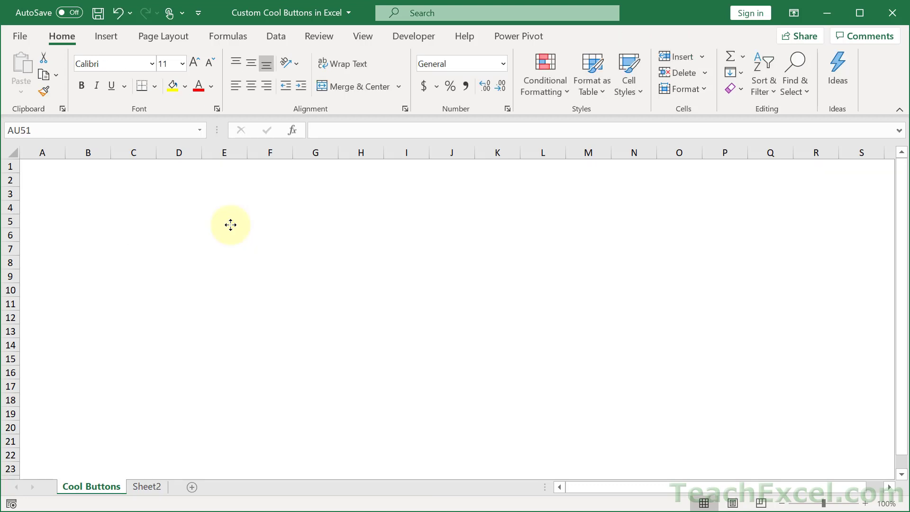
- Turn on worksheet gridlines from the View tab and return to Home
{"action": "left_click", "coordinate": [352, 34]}
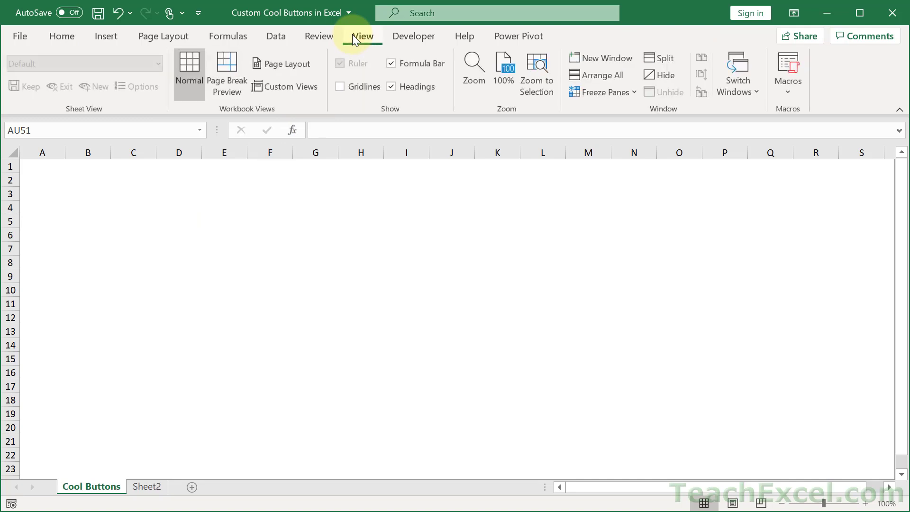
{"action": "left_click", "coordinate": [340, 86]}
{"action": "left_click", "coordinate": [65, 39]}
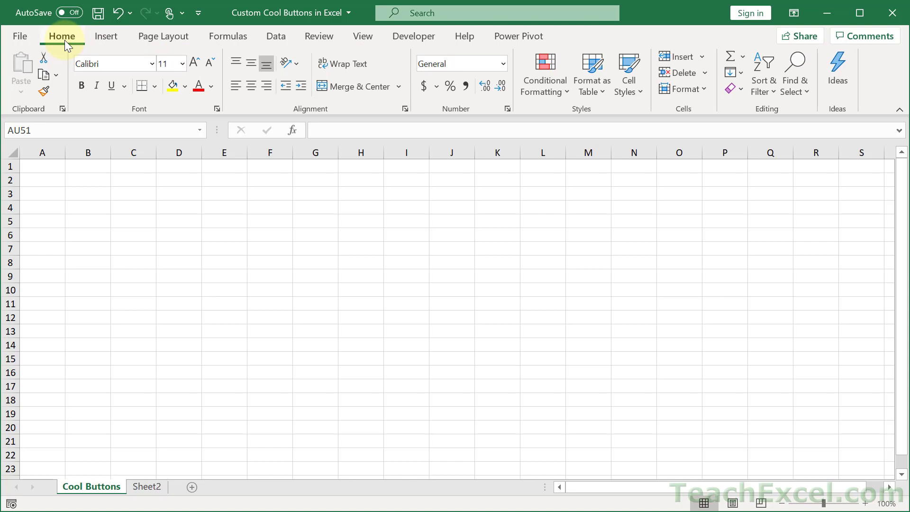
- Draw a Rectangle: Rounded Corners shape from about F4 to K8, 0.87" by 3.27"
{"action": "left_click", "coordinate": [99, 38]}
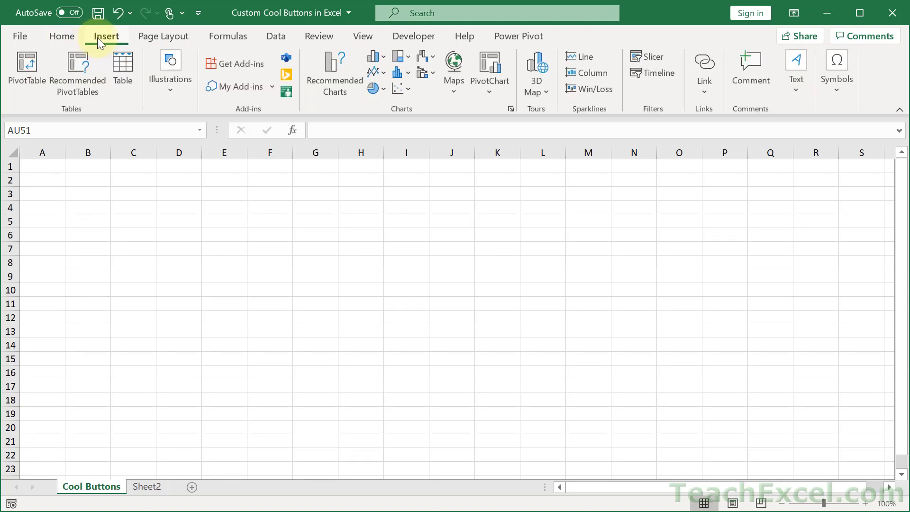
{"action": "left_click", "coordinate": [176, 92]}
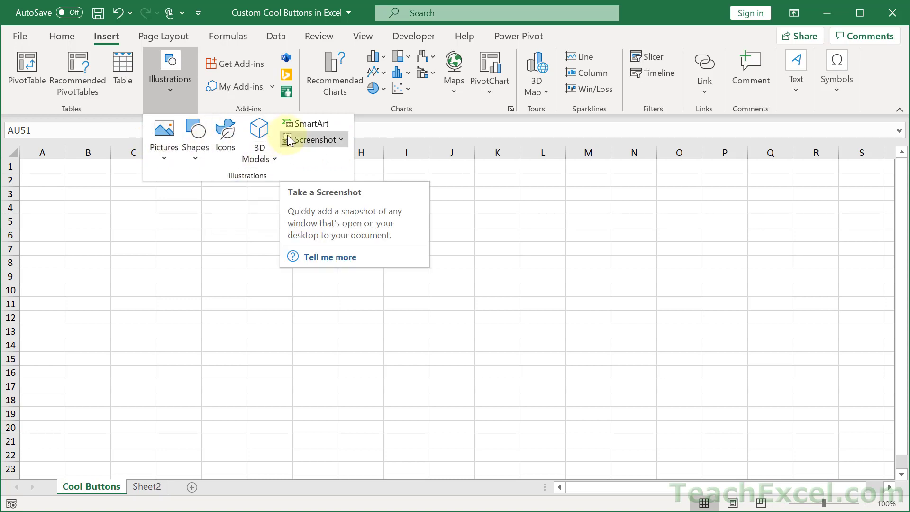
{"action": "left_click", "coordinate": [197, 156]}
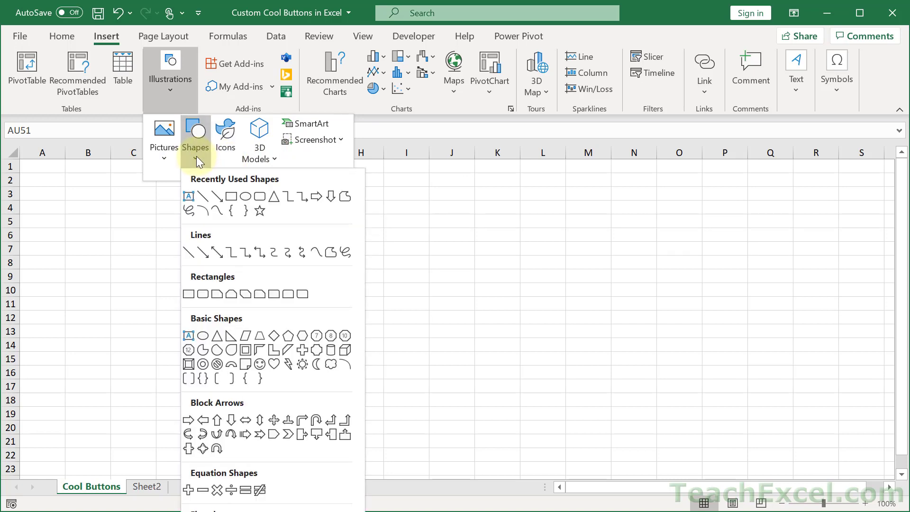
{"action": "left_click", "coordinate": [259, 202]}
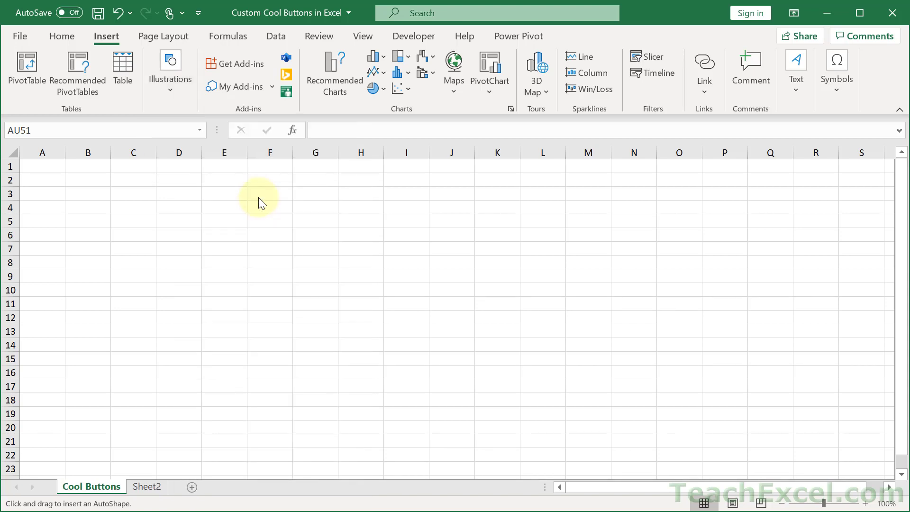
{"action": "left_click_drag", "start_coordinate": [258, 197], "coordinate": [481, 256]}
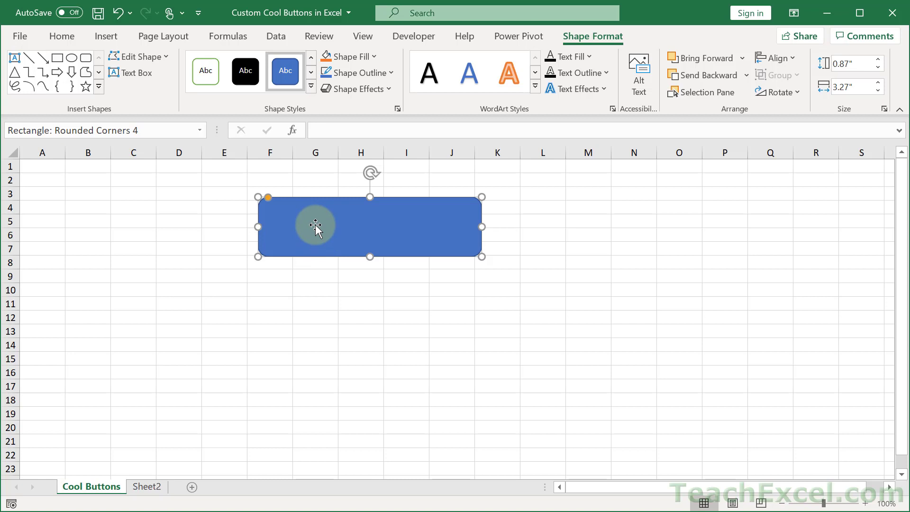
- Label the rectangle 'Save' in 36-point right-aligned text and narrow it to 2.41" wide
{"action": "type", "text": "Save"}
{"action": "double_click", "coordinate": [277, 210]}
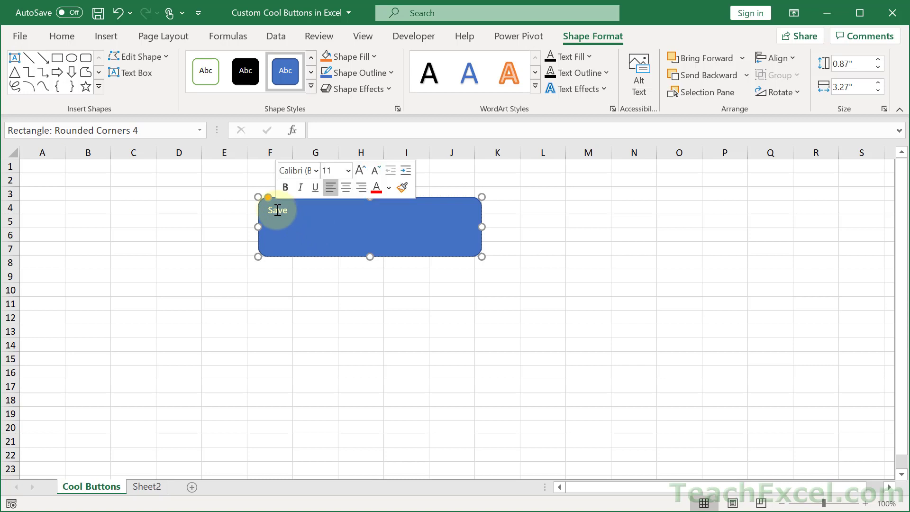
{"action": "left_click", "coordinate": [361, 187]}
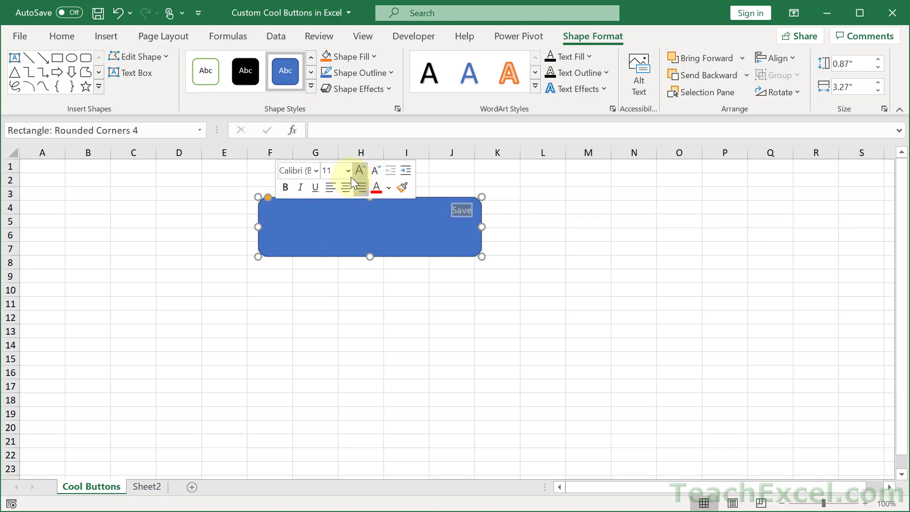
{"action": "left_click", "coordinate": [348, 175]}
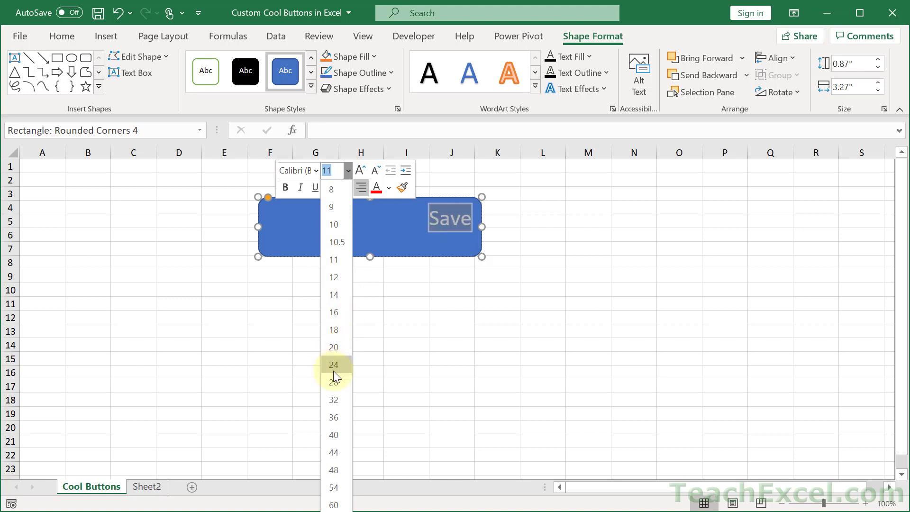
{"action": "left_click", "coordinate": [333, 417]}
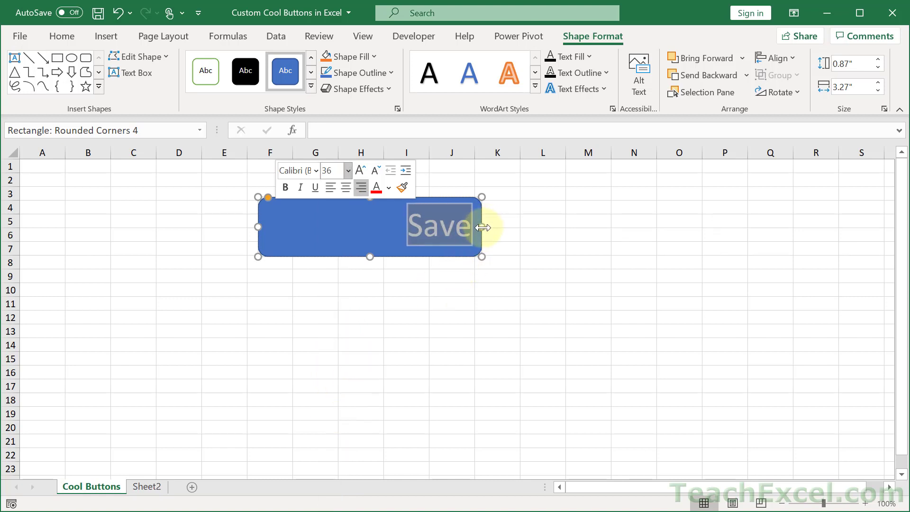
{"action": "left_click_drag", "start_coordinate": [481, 226], "coordinate": [422, 237]}
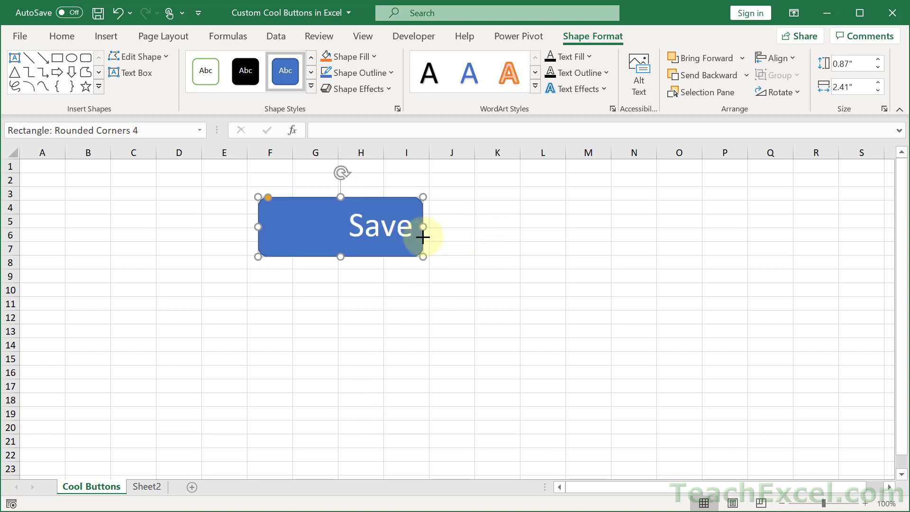
- Insert the floppy-disk icon found by searching 'save' in the Icons library
{"action": "left_click", "coordinate": [107, 29]}
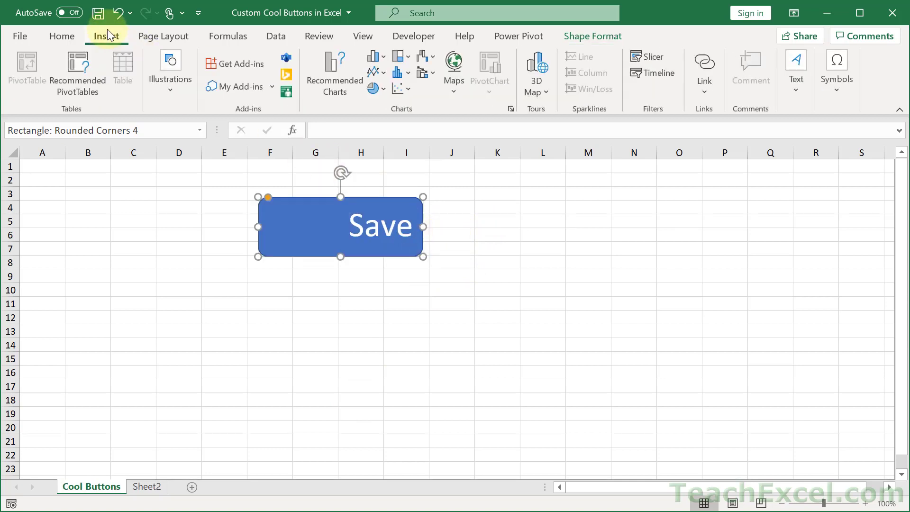
{"action": "left_click", "coordinate": [164, 101]}
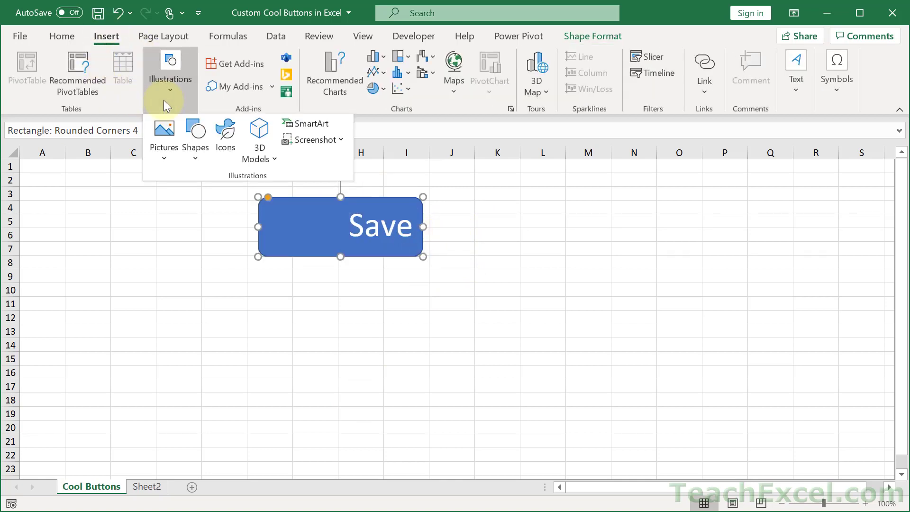
{"action": "left_click", "coordinate": [221, 144]}
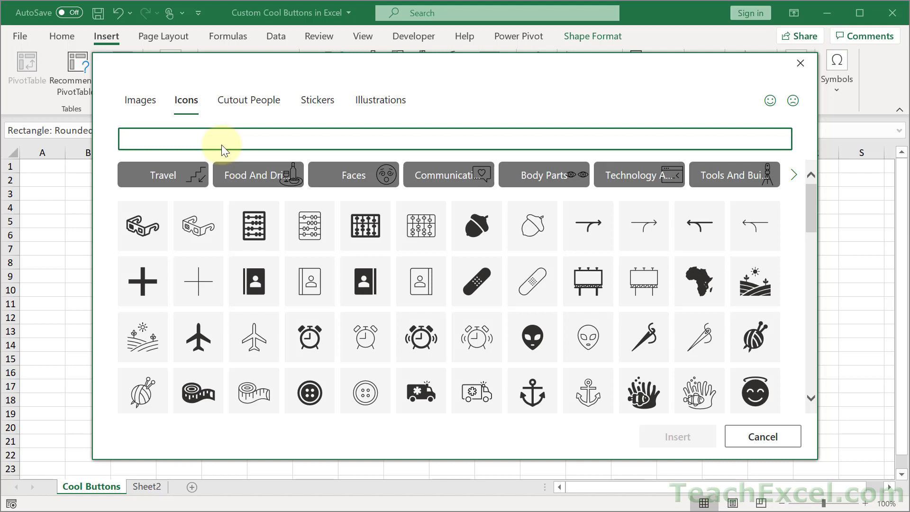
{"action": "type", "text": "save"}
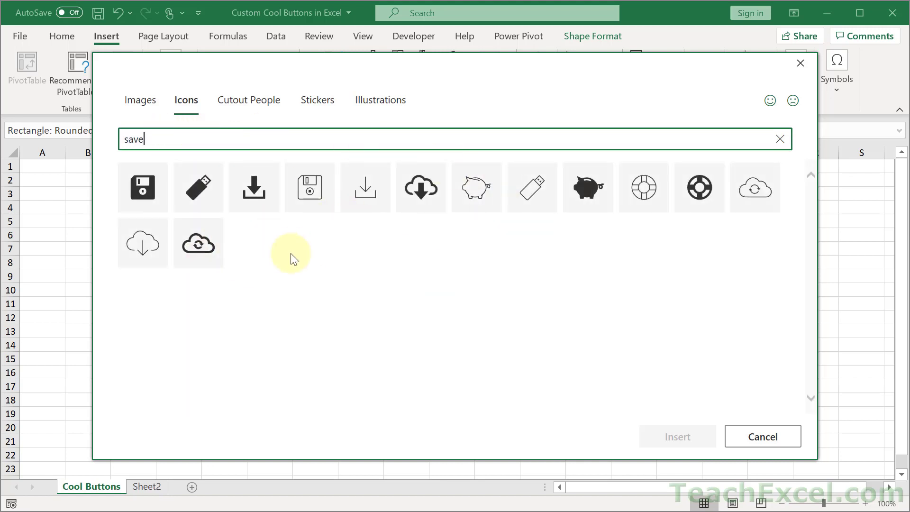
{"action": "double_click", "coordinate": [153, 202]}
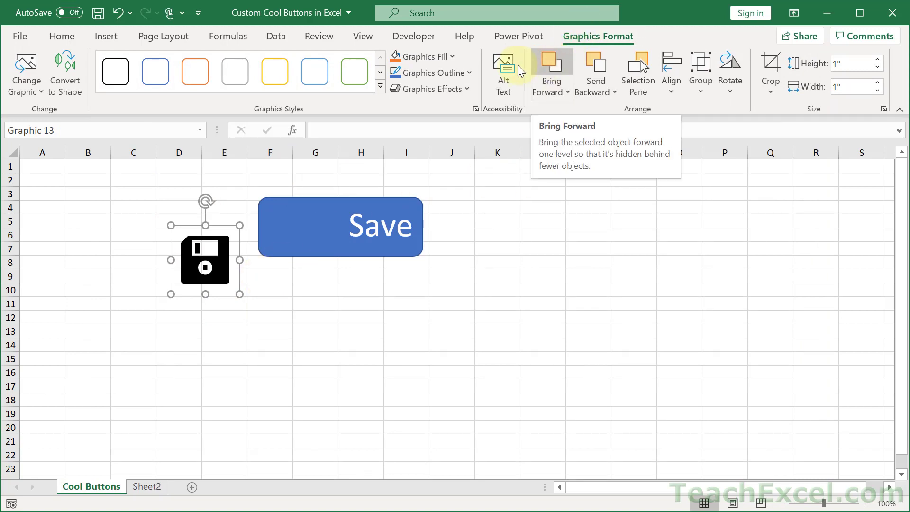
- Fill the save icon white, shrink it to 0.77" square and place it at the button's left end
{"action": "left_click", "coordinate": [417, 59]}
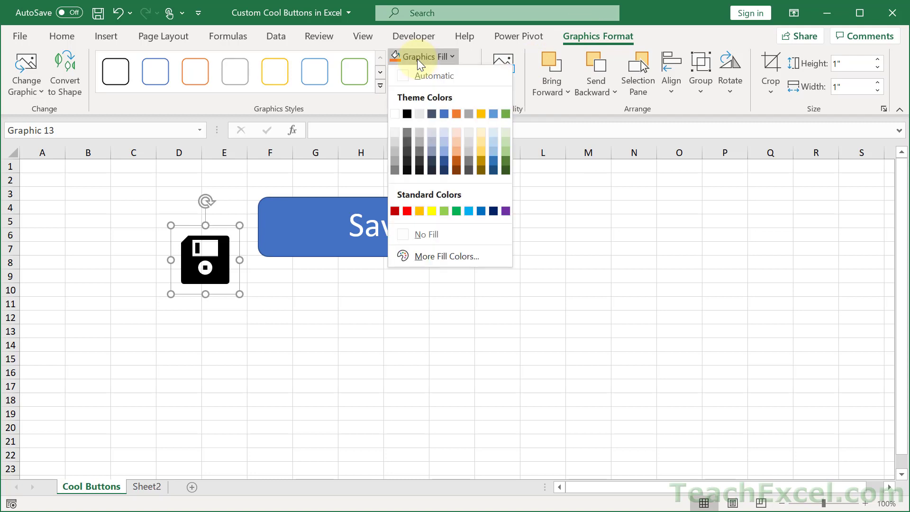
{"action": "left_click", "coordinate": [394, 115]}
{"action": "left_click_drag", "start_coordinate": [222, 259], "coordinate": [310, 228]}
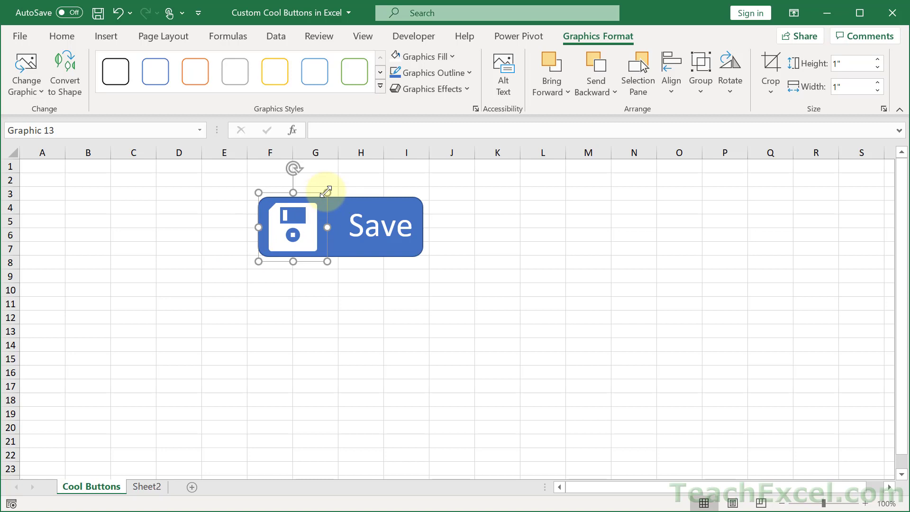
{"action": "left_click_drag", "start_coordinate": [327, 192], "coordinate": [311, 252]}
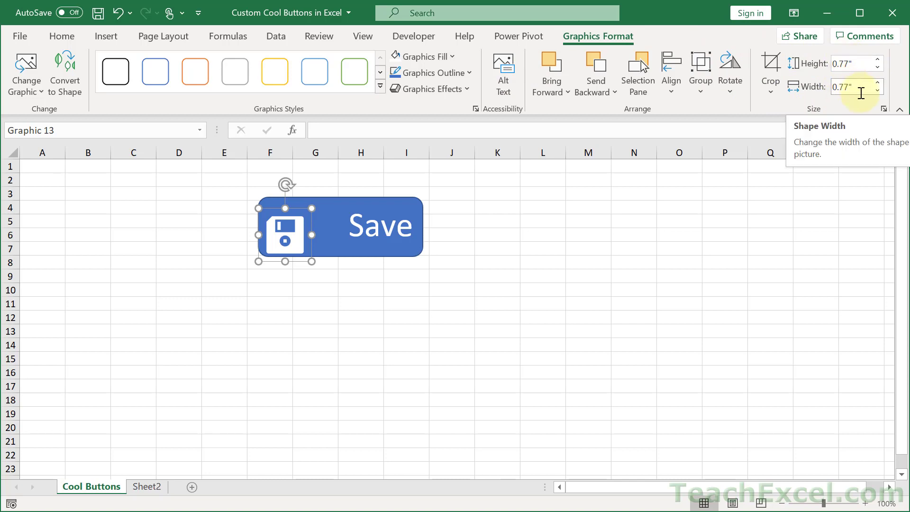
{"action": "left_click", "coordinate": [883, 110]}
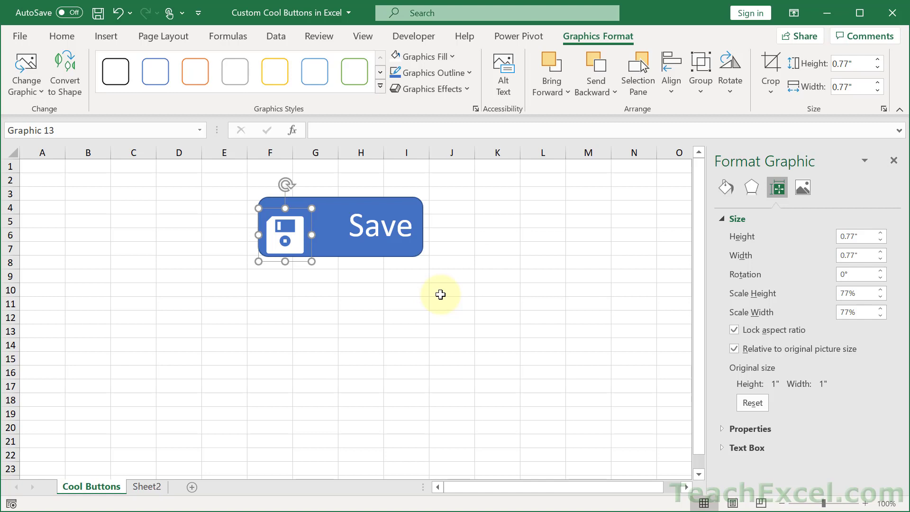
{"action": "left_click", "coordinate": [893, 160]}
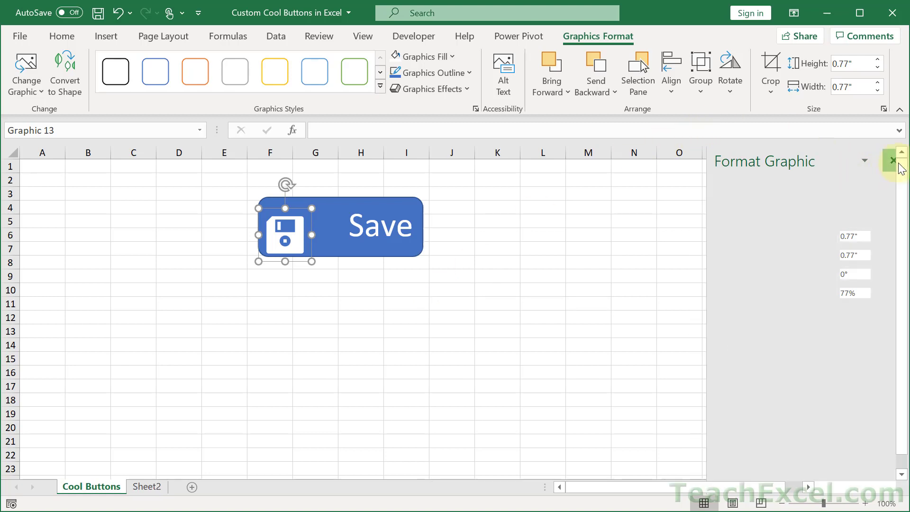
- Group the white icon with the blue Save rectangle and move the group down and left
{"action": "left_click_drag", "start_coordinate": [289, 237], "coordinate": [297, 231]}
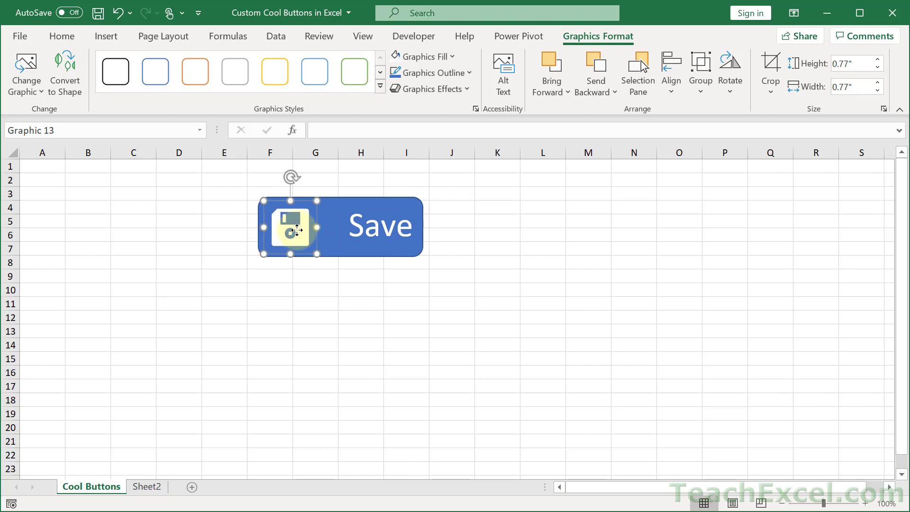
{"action": "left_click", "coordinate": [347, 227], "text": "shift"}
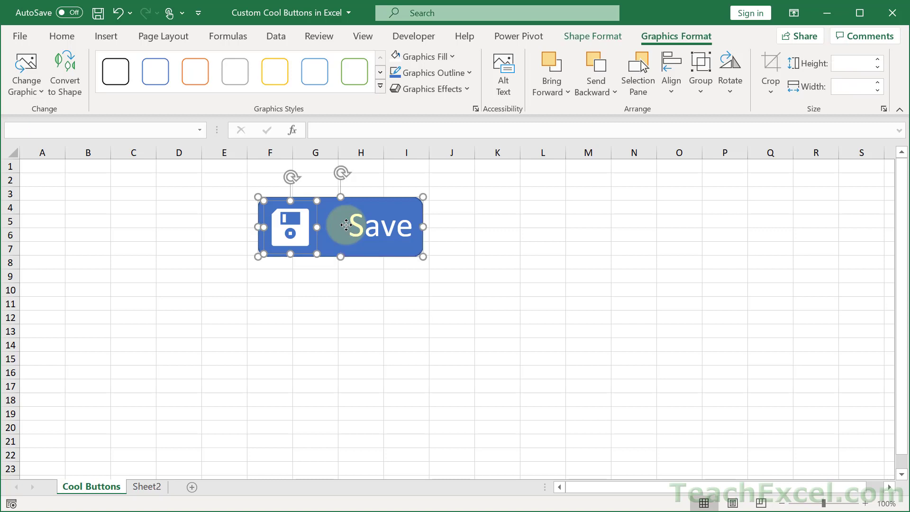
{"action": "right_click", "coordinate": [347, 225]}
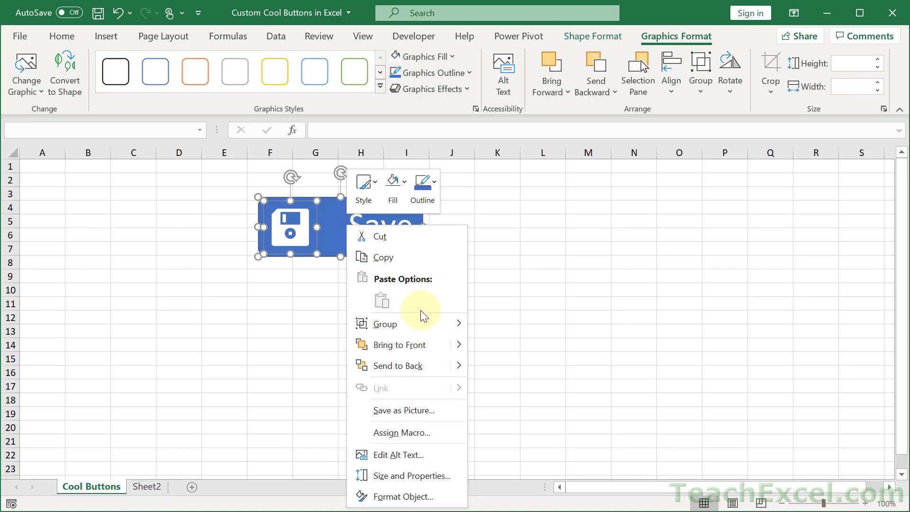
{"action": "mouse_move", "coordinate": [417, 324]}
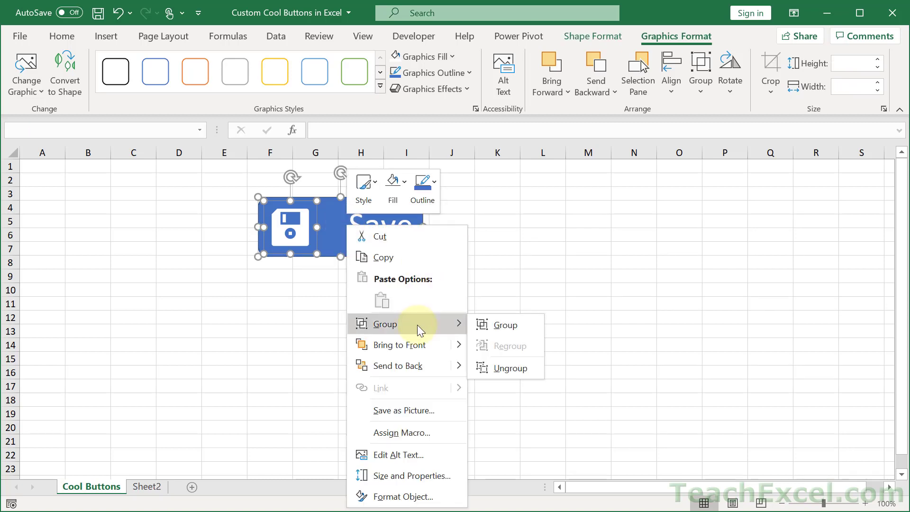
{"action": "left_click", "coordinate": [498, 323]}
{"action": "left_click_drag", "start_coordinate": [426, 218], "coordinate": [386, 253]}
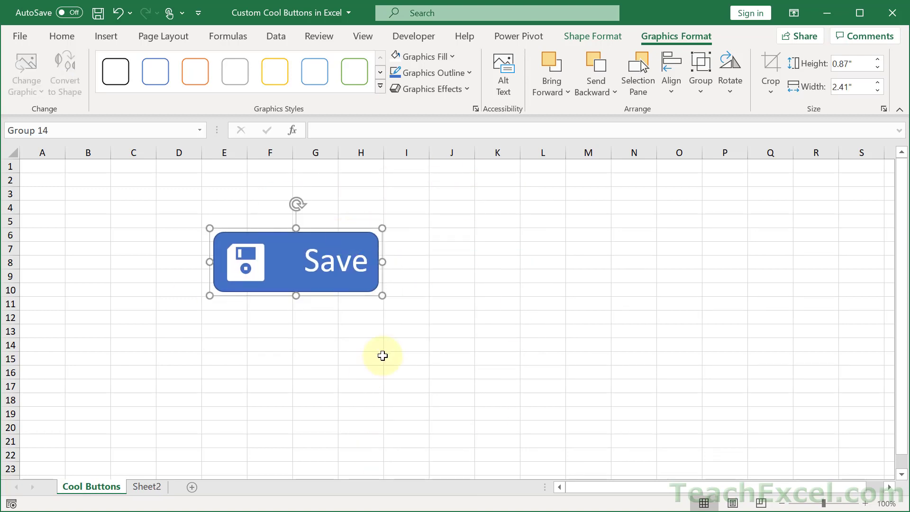
- Assign the Test macro to the grouped Save button
{"action": "right_click", "coordinate": [291, 250]}
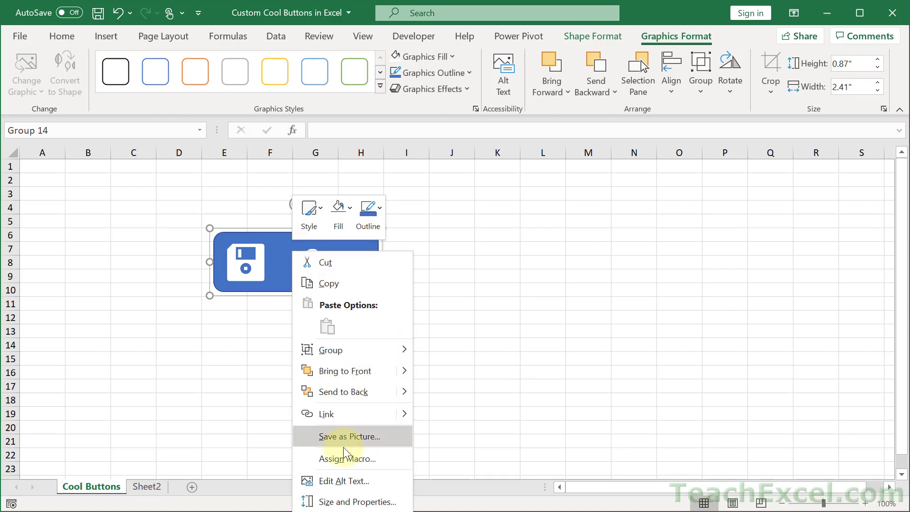
{"action": "left_click", "coordinate": [342, 459]}
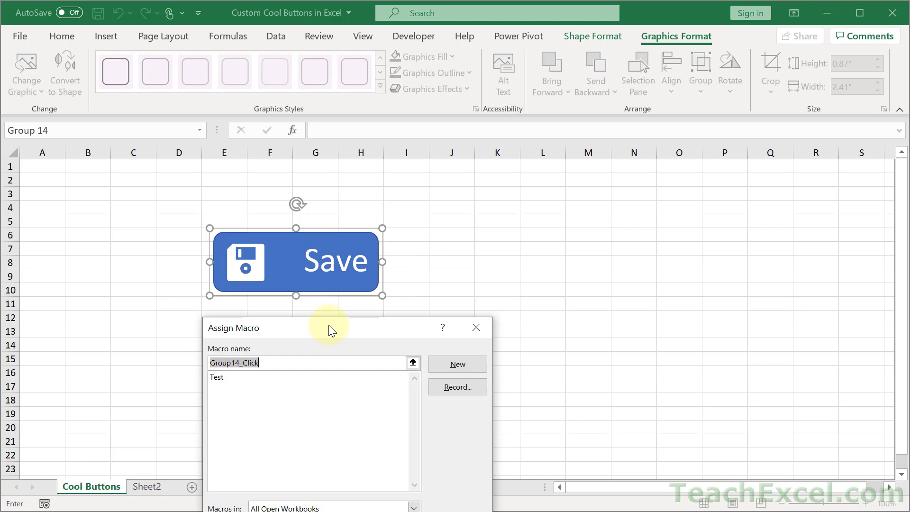
{"action": "left_click_drag", "start_coordinate": [329, 330], "coordinate": [428, 118]}
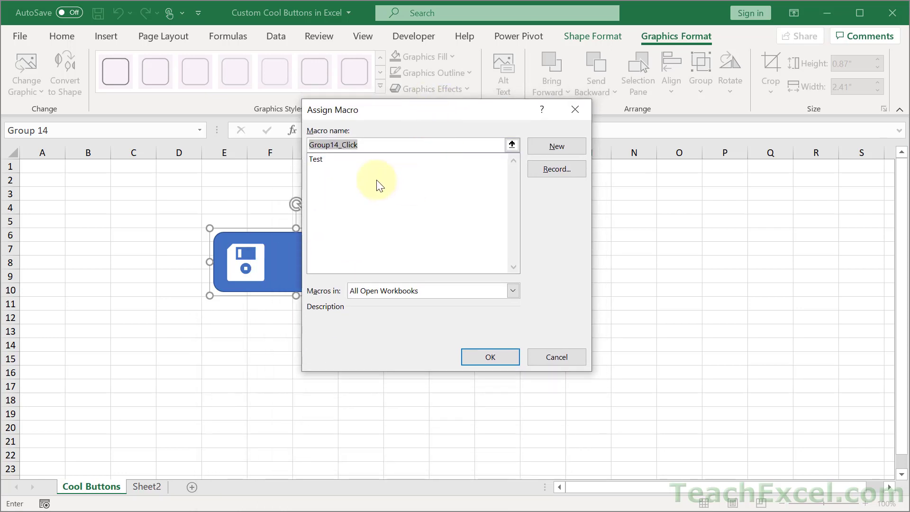
{"action": "left_click", "coordinate": [338, 160]}
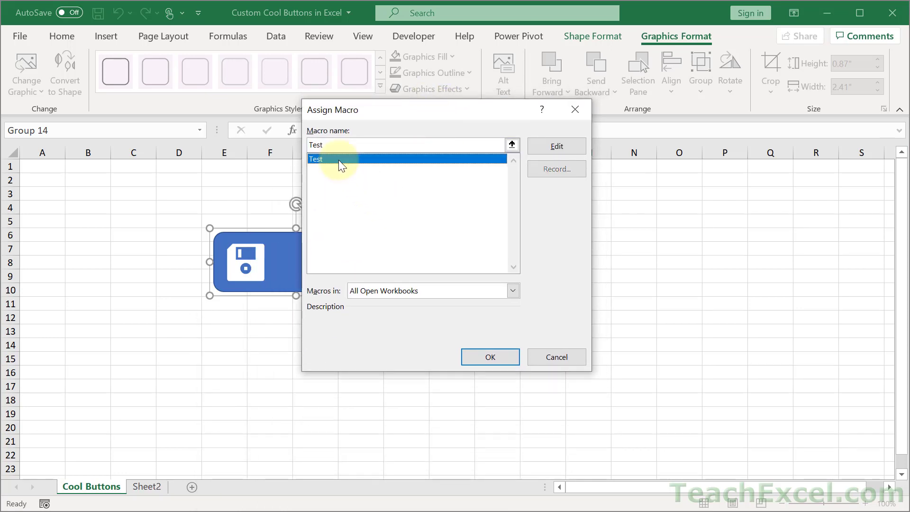
{"action": "left_click", "coordinate": [476, 354]}
{"action": "left_click", "coordinate": [477, 239]}
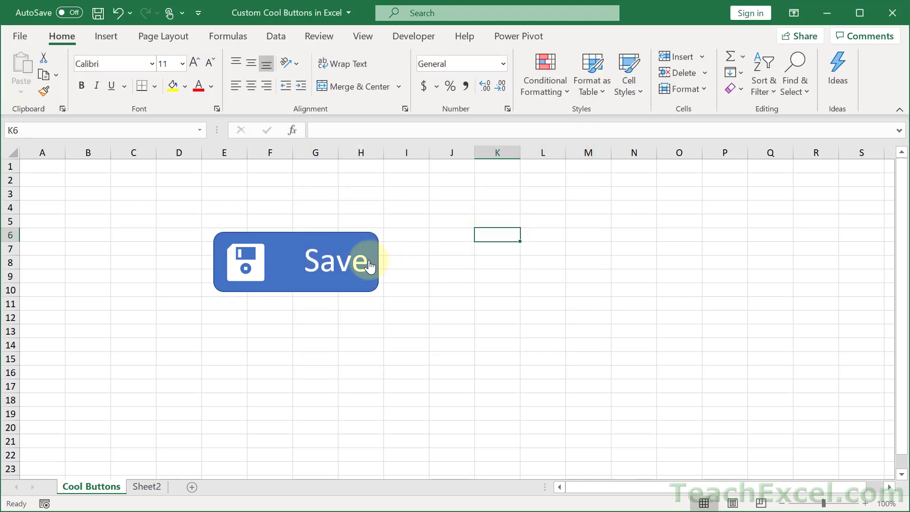
- Test the button three times, dismissing each macro message, then click cell I6
{"action": "left_click", "coordinate": [321, 262]}
{"action": "key", "text": "Return"}
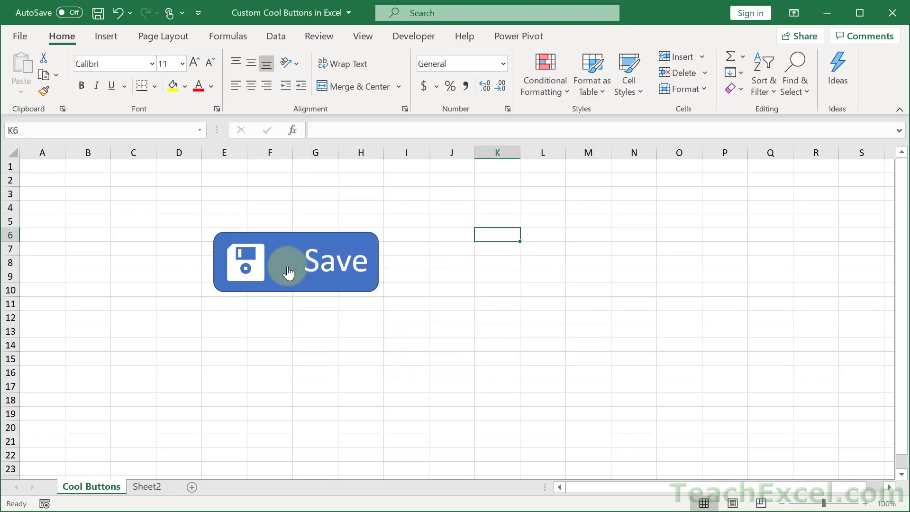
{"action": "left_click", "coordinate": [256, 263]}
{"action": "key", "text": "Return"}
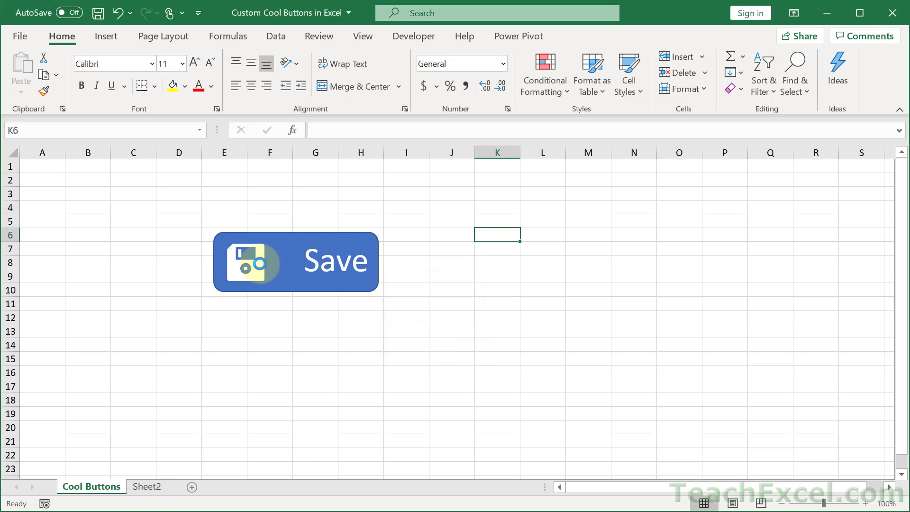
{"action": "left_click", "coordinate": [284, 261]}
{"action": "key", "text": "Return"}
{"action": "left_click", "coordinate": [409, 234]}
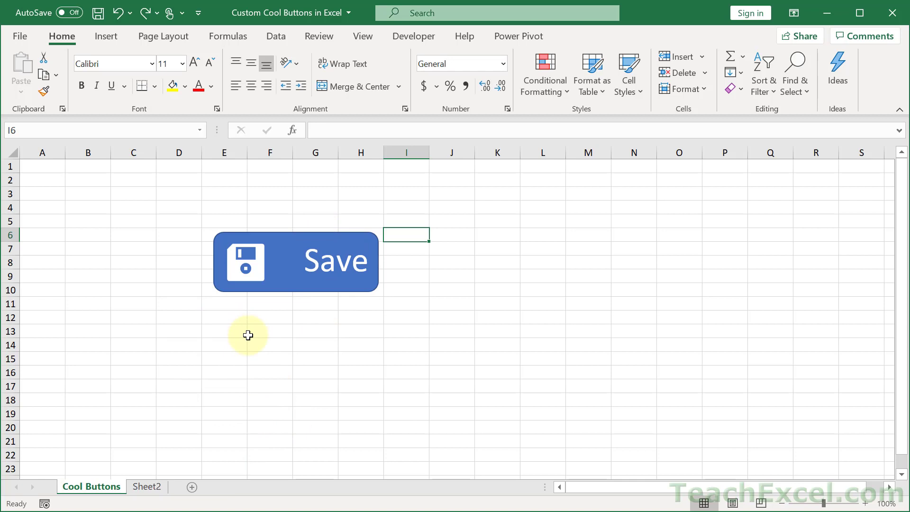
- Reopen Assign Macro for the grouped Save button and confirm the assignment
{"action": "right_click", "coordinate": [290, 239]}
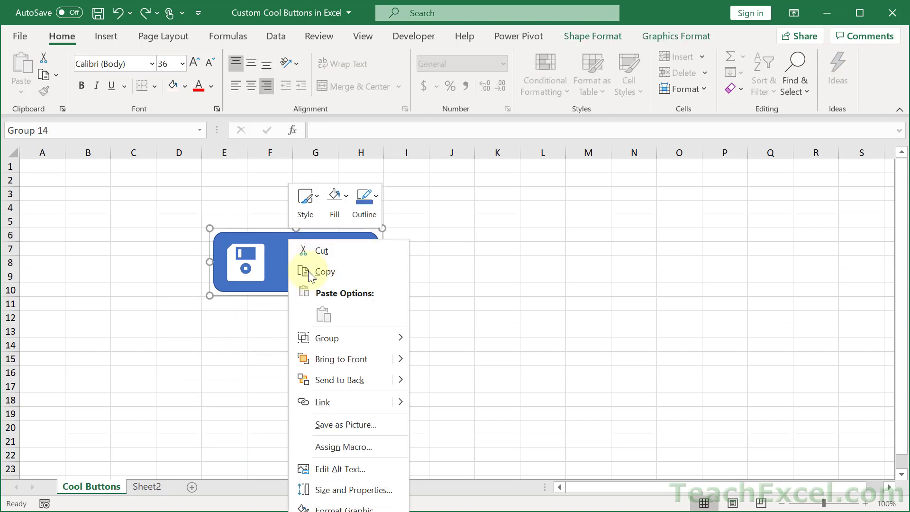
{"action": "left_click", "coordinate": [370, 447]}
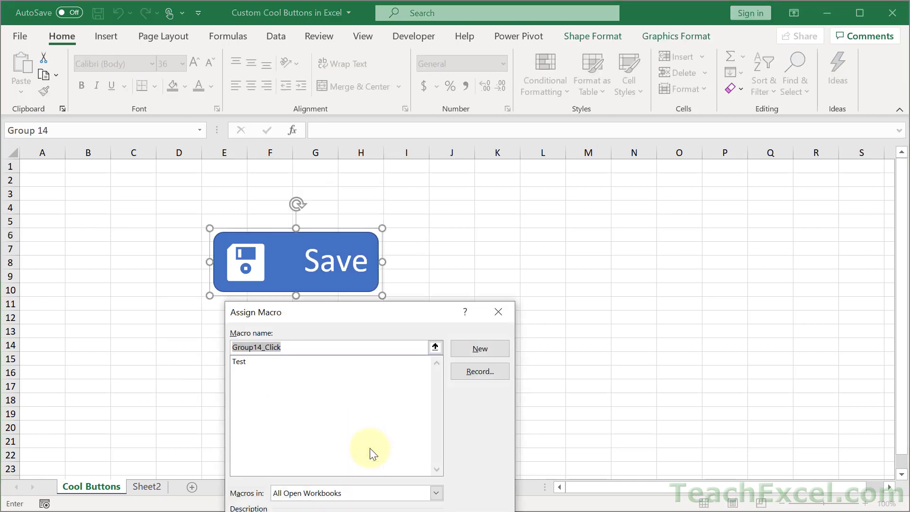
{"action": "key", "text": "BackSpace"}
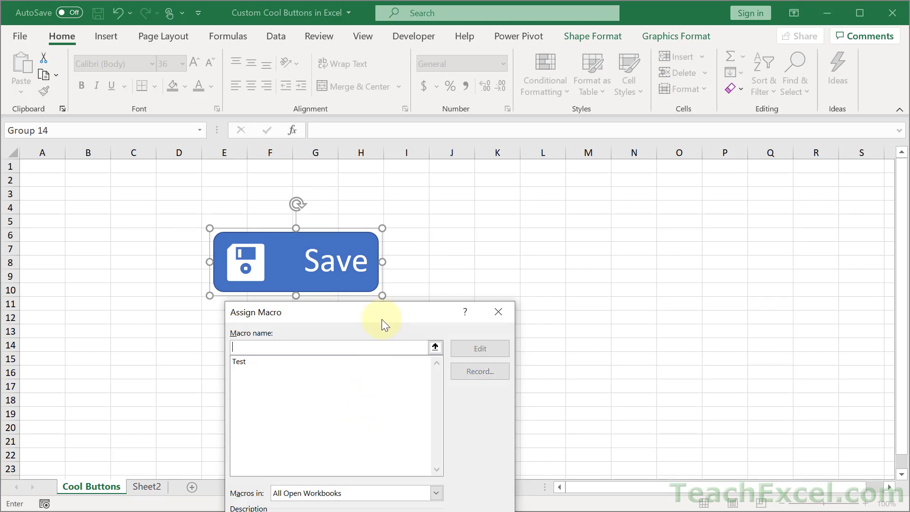
{"action": "left_click_drag", "start_coordinate": [382, 320], "coordinate": [487, 150]}
{"action": "left_click", "coordinate": [517, 385]}
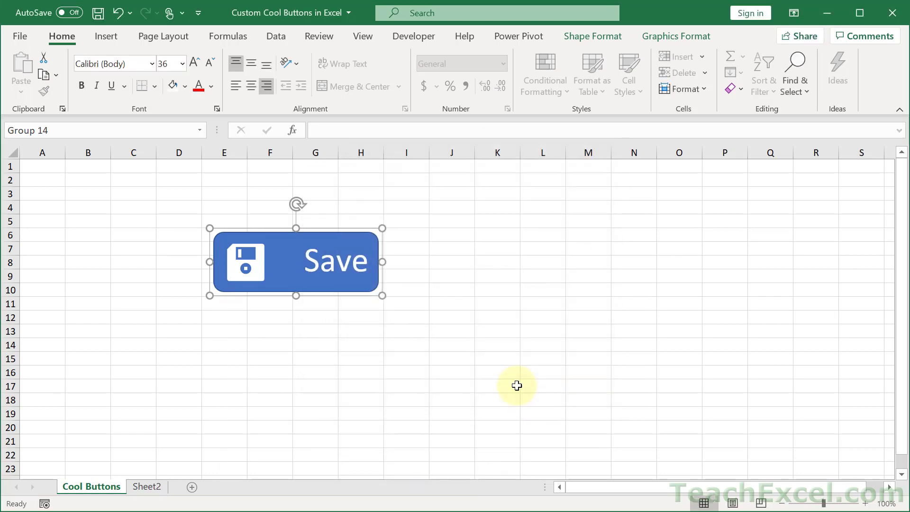
- Move the Save button higher and paste a duplicate of it
{"action": "left_click_drag", "start_coordinate": [346, 237], "coordinate": [332, 270]}
{"action": "key", "text": "ctrl+c"}
{"action": "key", "text": "ctrl+v"}
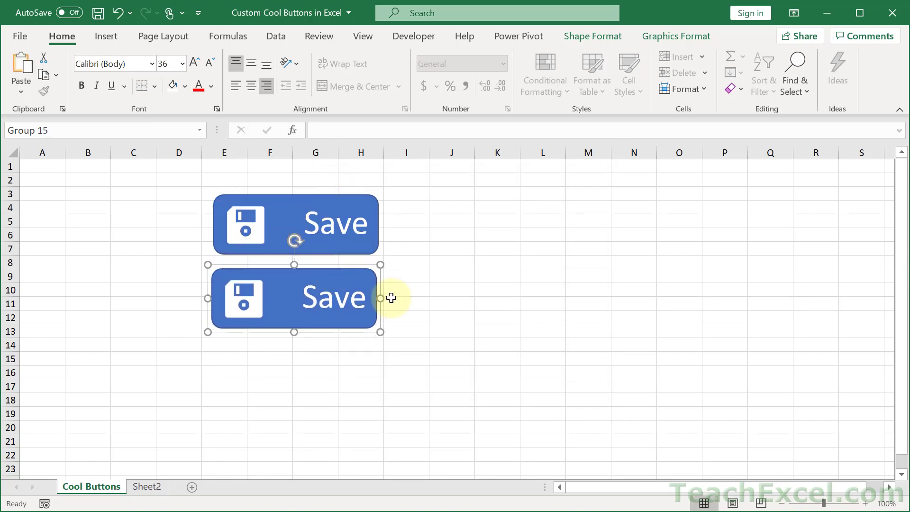
- Left-align the Save label on the lower copy so it sits closer to its icon
{"action": "left_click", "coordinate": [305, 295]}
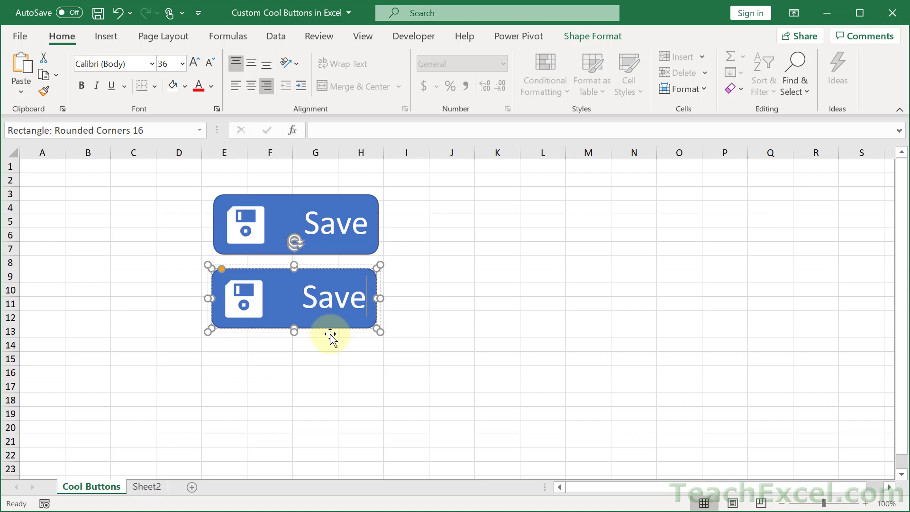
{"action": "left_click", "coordinate": [235, 86]}
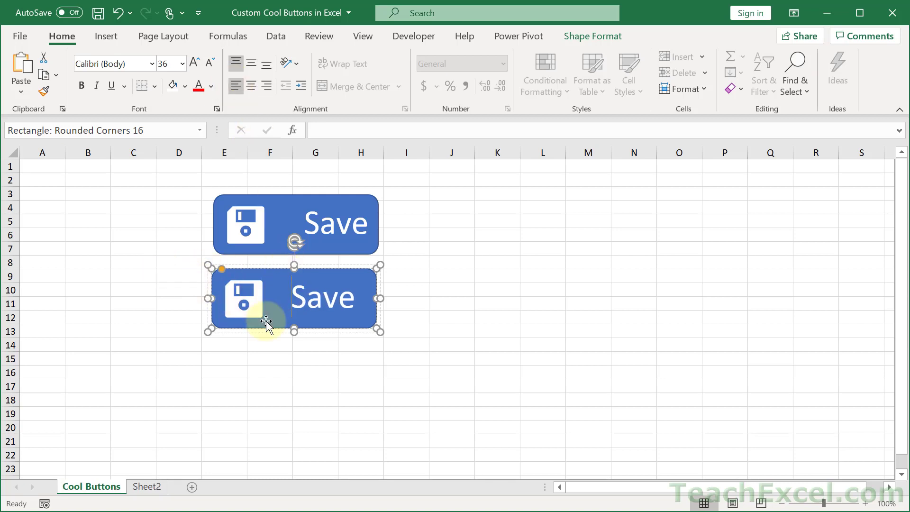
{"action": "left_click", "coordinate": [504, 334]}
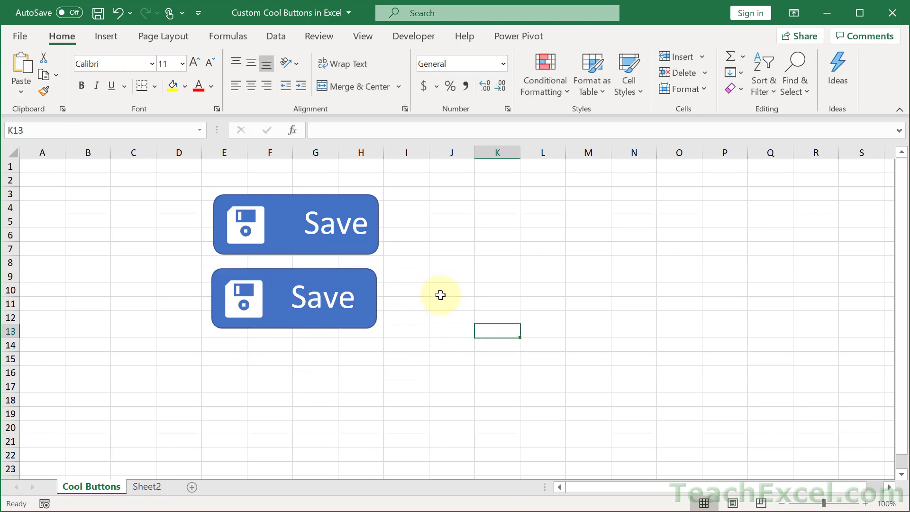
{"action": "left_click", "coordinate": [274, 271]}
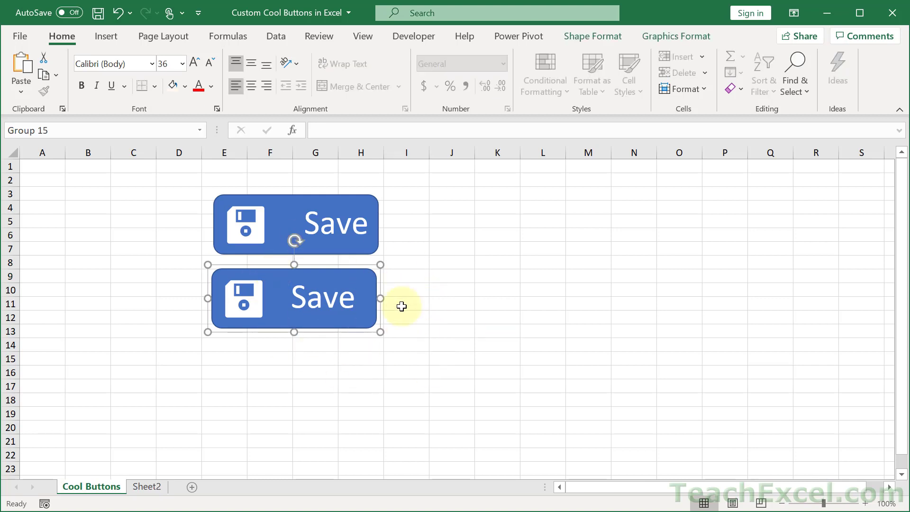
{"action": "left_click", "coordinate": [256, 304]}
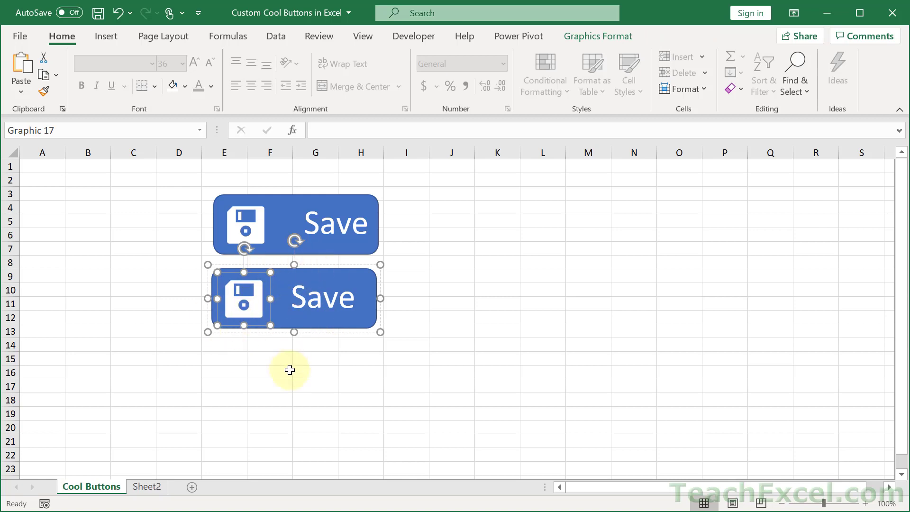
{"action": "key", "text": "Delete"}
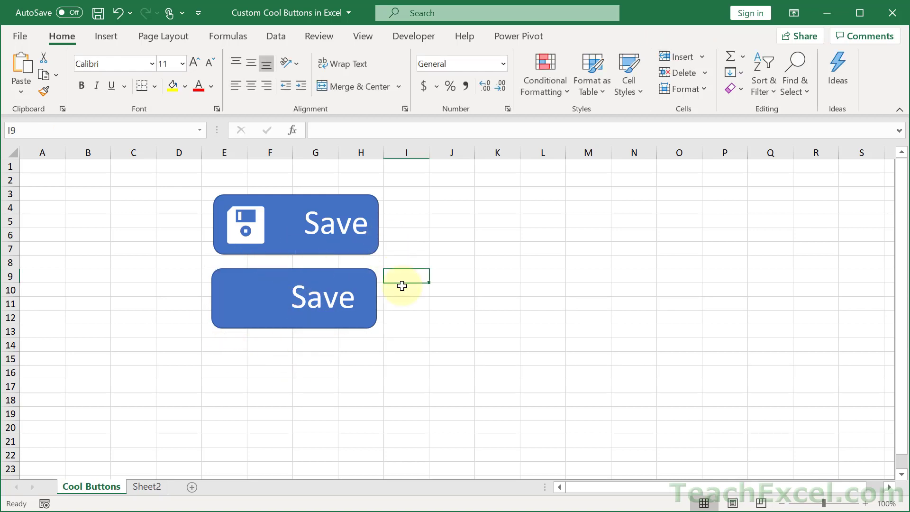
{"action": "key", "text": "ctrl+z"}
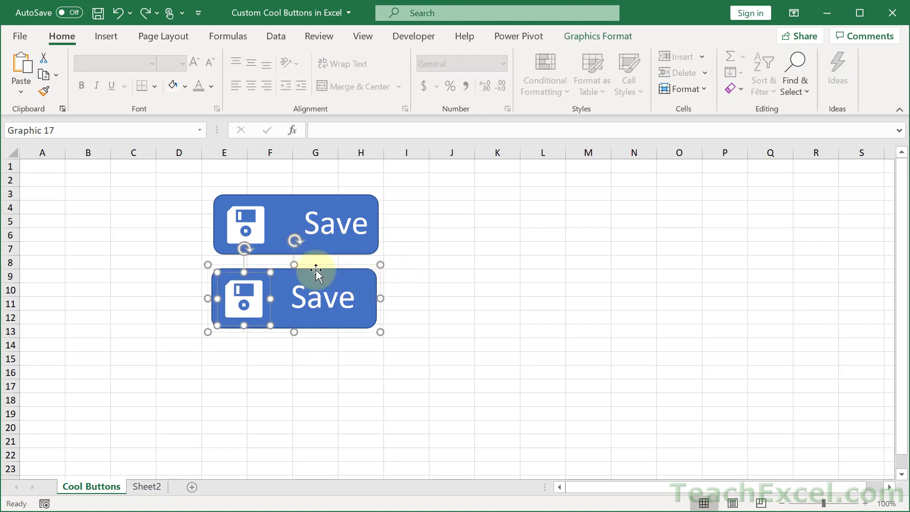
{"action": "left_click", "coordinate": [317, 285]}
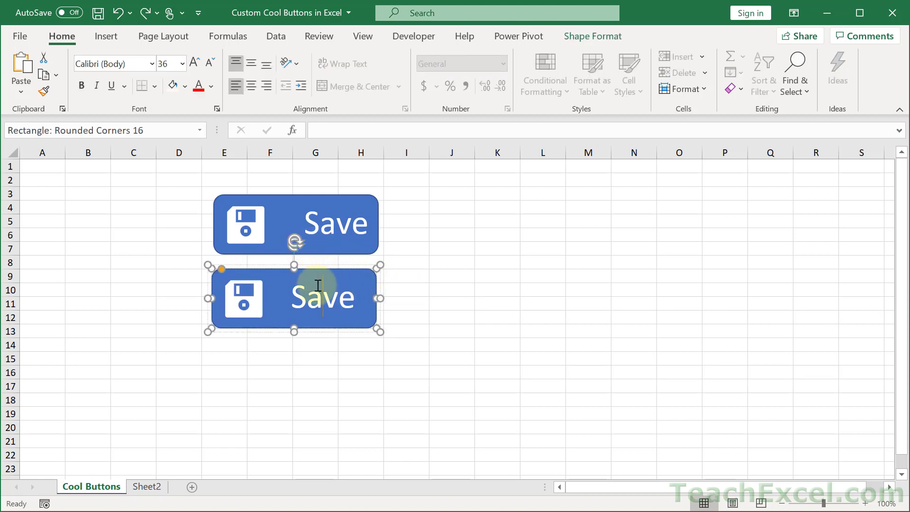
- Deselect the shape and show the Selection Pane from the Page Layout ribbon
{"action": "left_click", "coordinate": [461, 297]}
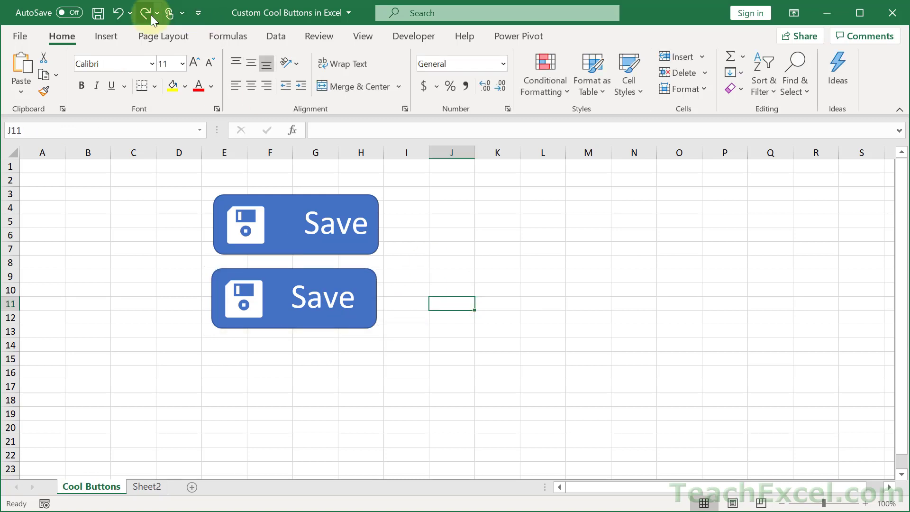
{"action": "left_click", "coordinate": [153, 41]}
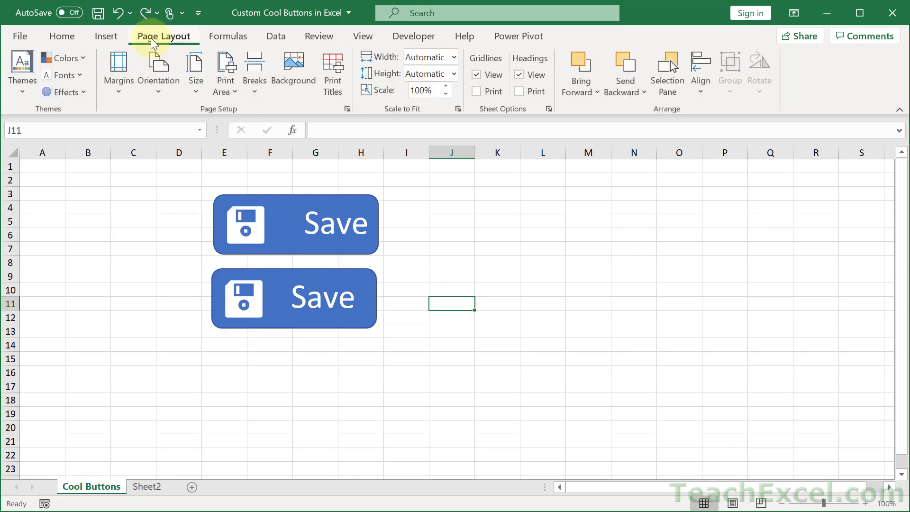
{"action": "left_click", "coordinate": [665, 88]}
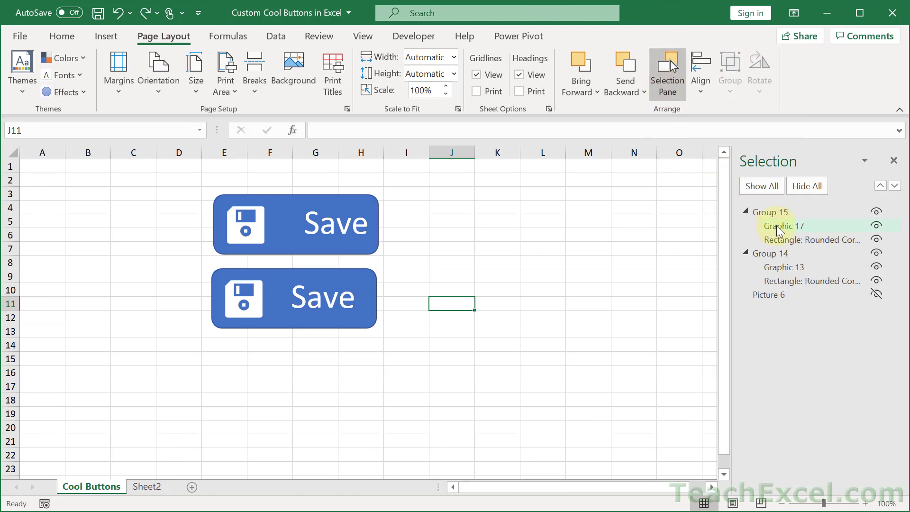
- Select Graphic 17, the rectangles and Graphic 13 in the pane, ending on Group 14
{"action": "left_click", "coordinate": [776, 226]}
{"action": "left_click", "coordinate": [776, 238]}
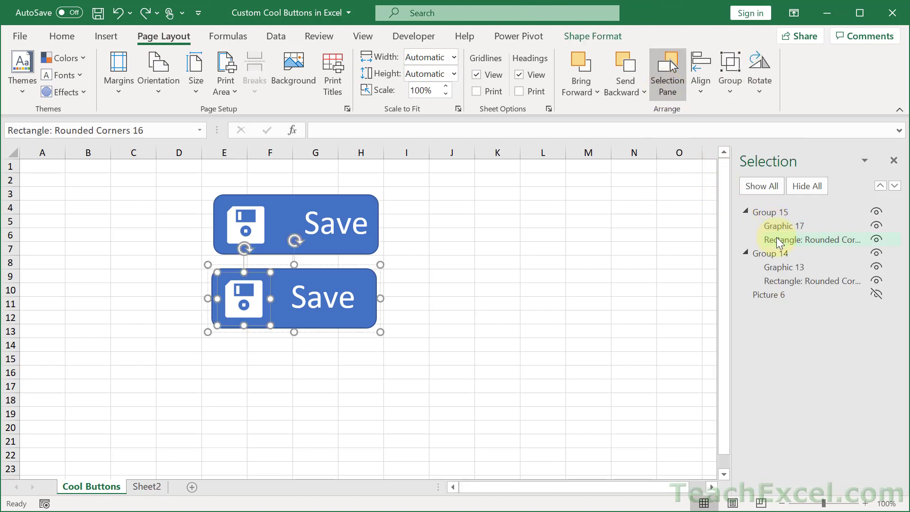
{"action": "left_click", "coordinate": [779, 267]}
{"action": "left_click", "coordinate": [779, 276]}
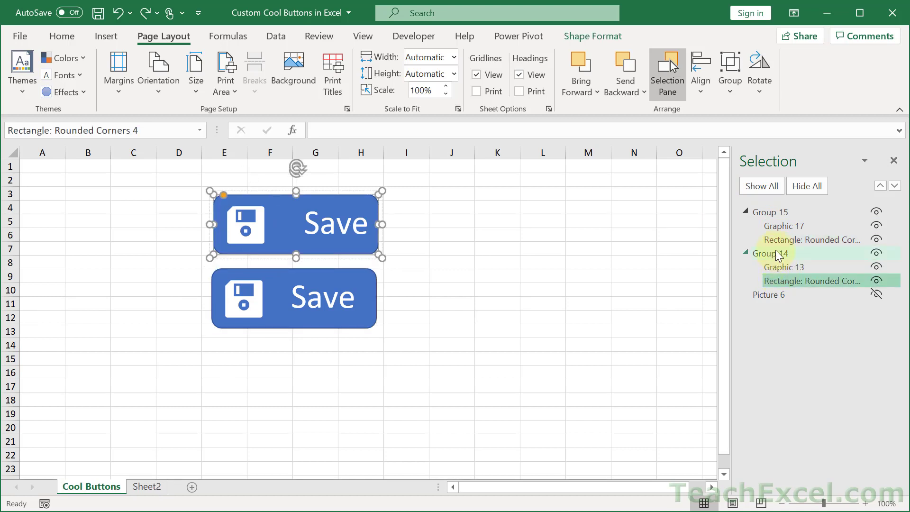
{"action": "left_click", "coordinate": [775, 253]}
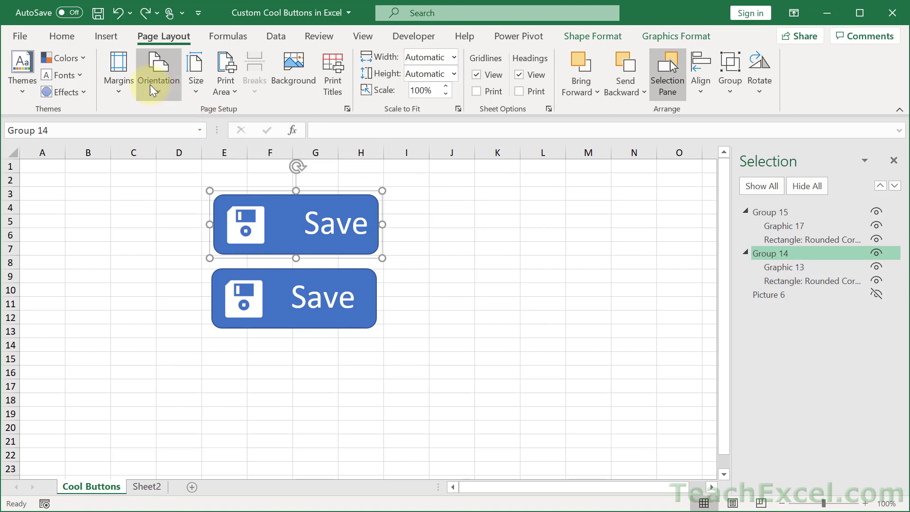
- Draw a large rounded rectangle below the Save buttons and type 'The World' in it
{"action": "left_click", "coordinate": [110, 36]}
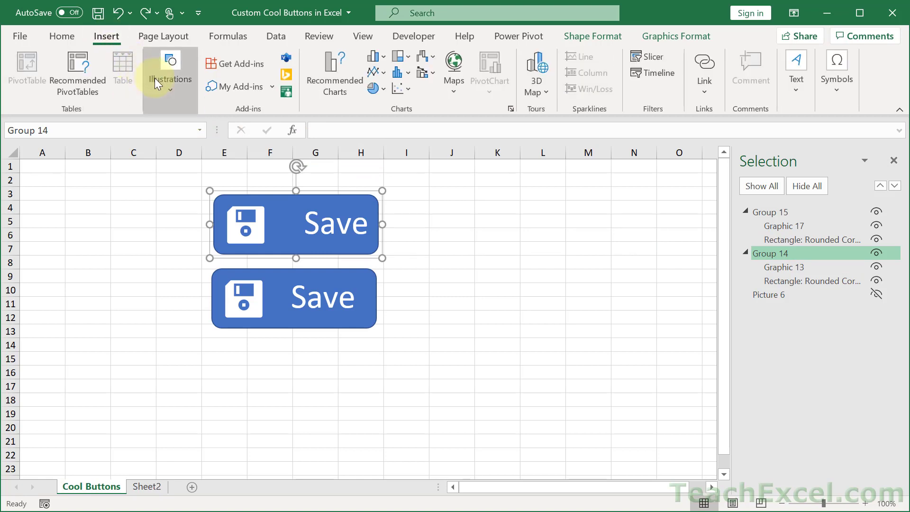
{"action": "left_click", "coordinate": [165, 89]}
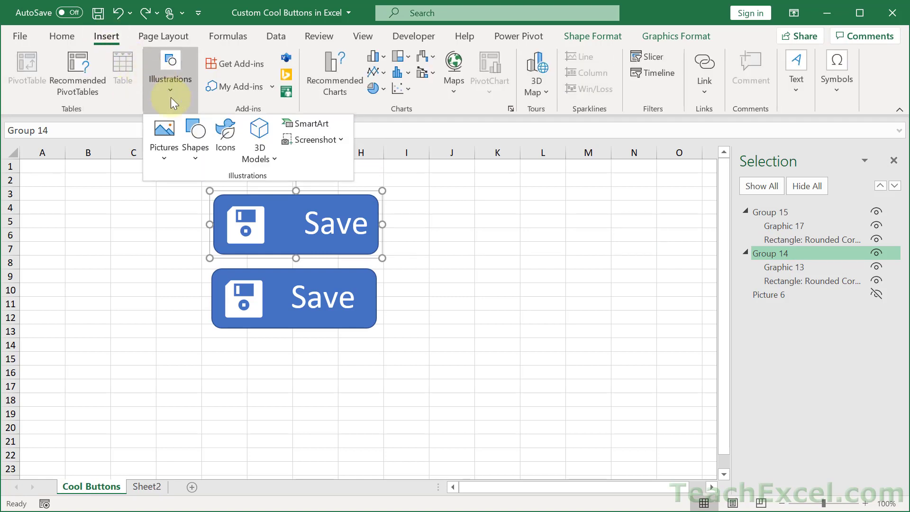
{"action": "left_click", "coordinate": [196, 142]}
{"action": "left_click", "coordinate": [259, 196]}
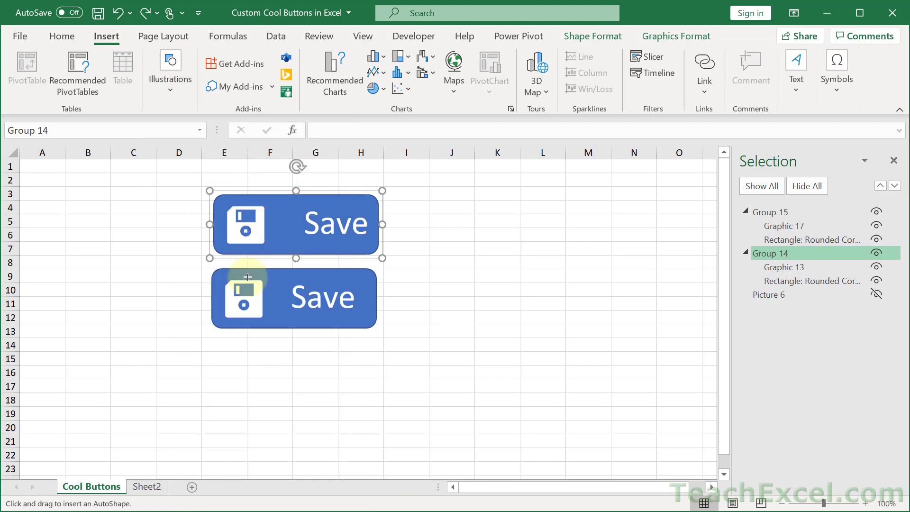
{"action": "left_click_drag", "start_coordinate": [179, 354], "coordinate": [449, 431]}
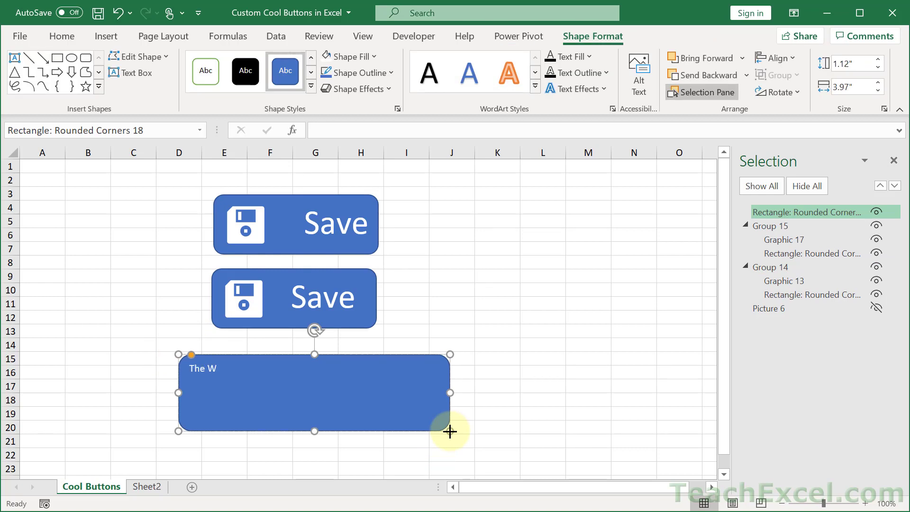
{"action": "type", "text": "The World"}
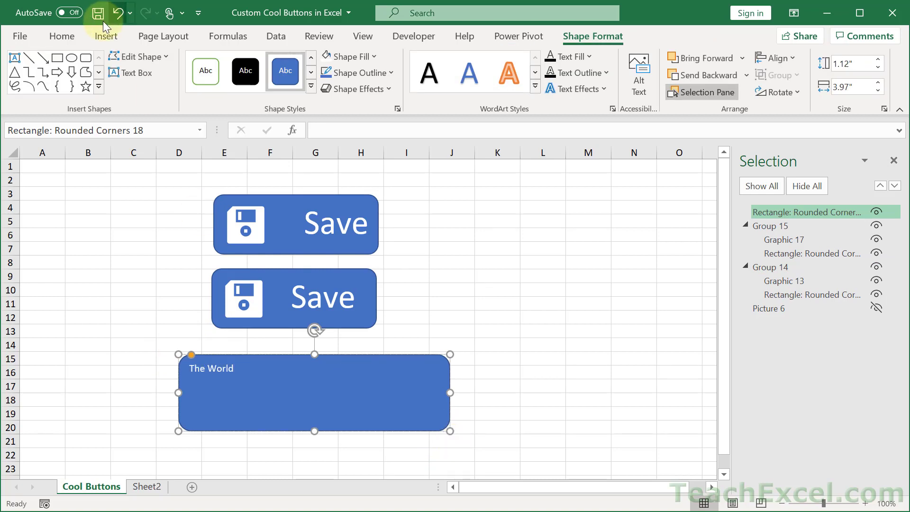
- Right-align 'The World' at 40 pt and centre it vertically in the button
{"action": "left_click", "coordinate": [66, 33]}
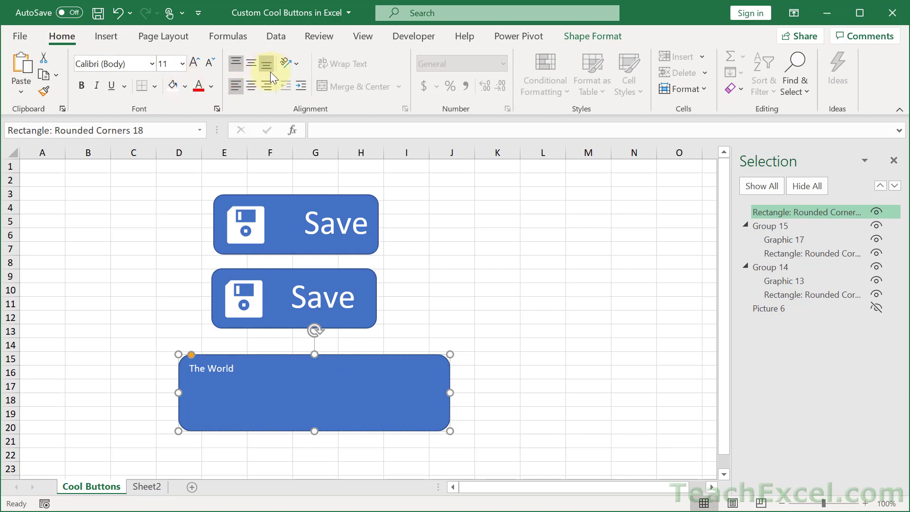
{"action": "left_click", "coordinate": [267, 84]}
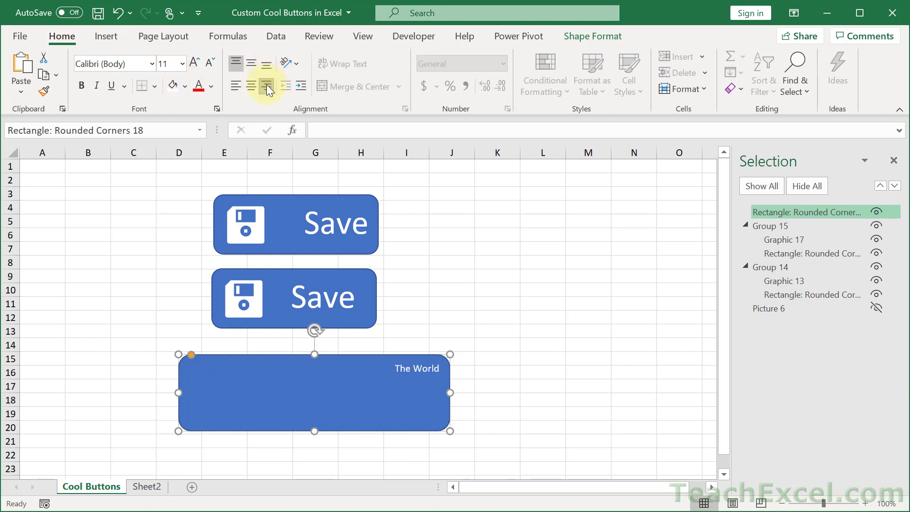
{"action": "left_click", "coordinate": [182, 63]}
{"action": "left_click", "coordinate": [171, 328]}
{"action": "triple_click", "coordinate": [429, 373]}
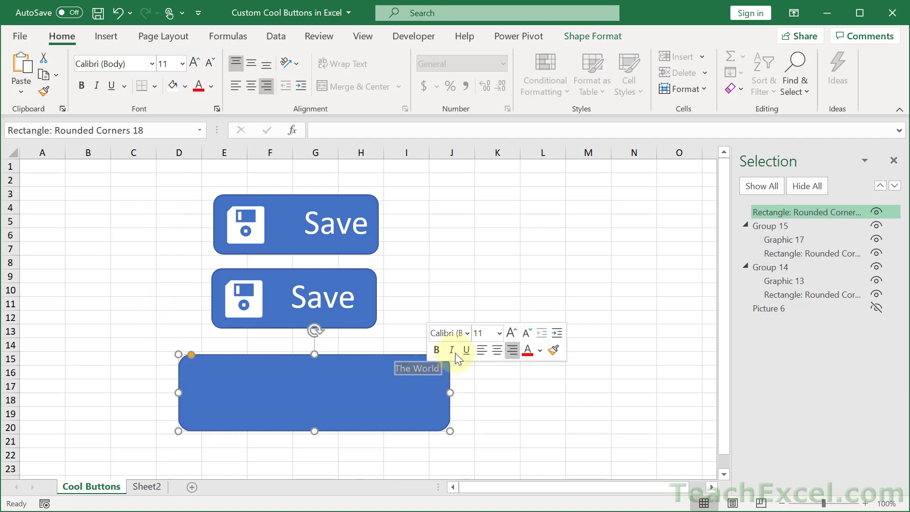
{"action": "left_click", "coordinate": [500, 336]}
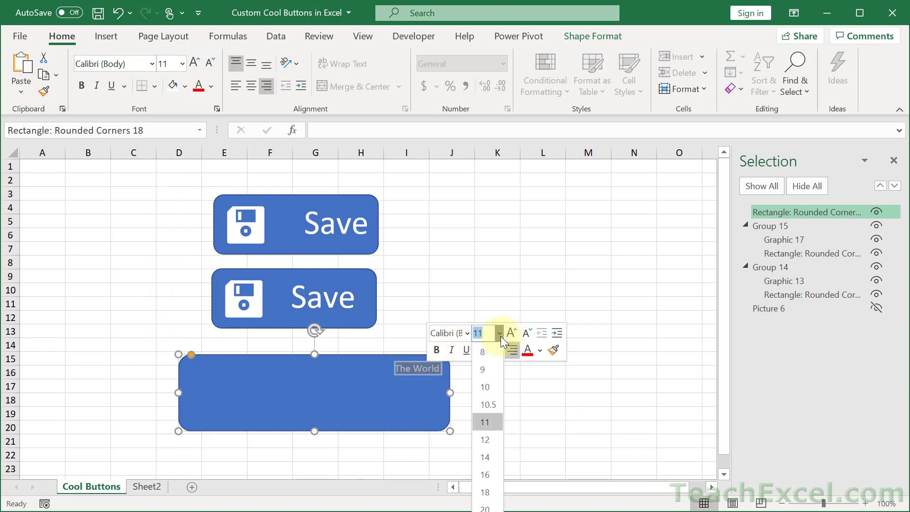
{"action": "key", "text": "Escape"}
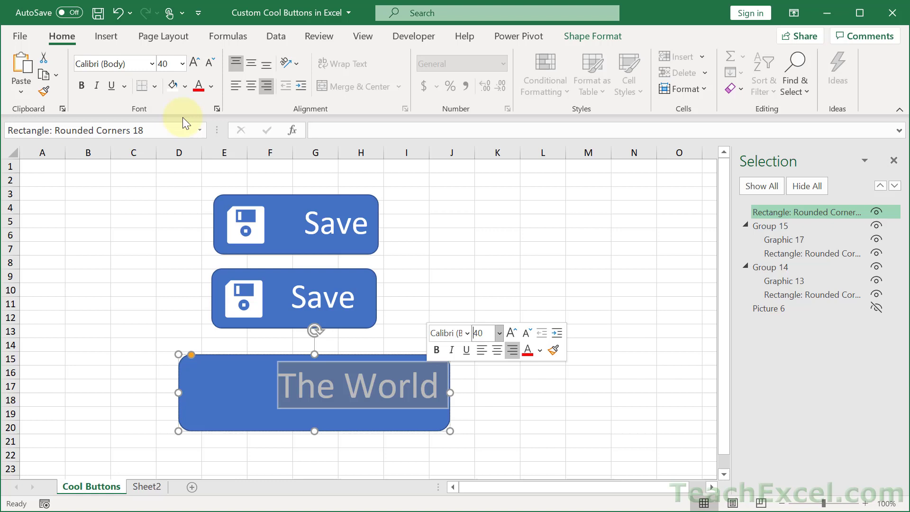
{"action": "left_click", "coordinate": [254, 63]}
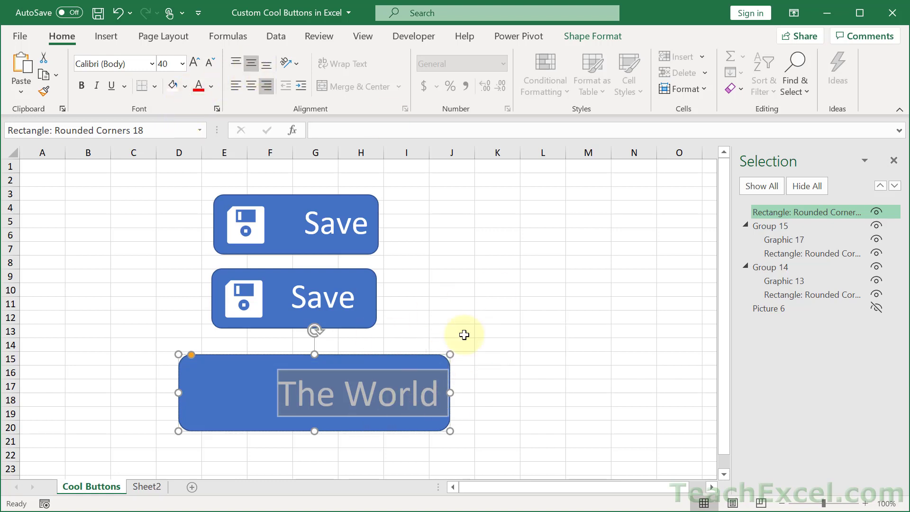
- Insert the T-rex from the All Animated Models category of Stock 3D Models
{"action": "left_click", "coordinate": [101, 39]}
{"action": "left_click", "coordinate": [164, 92]}
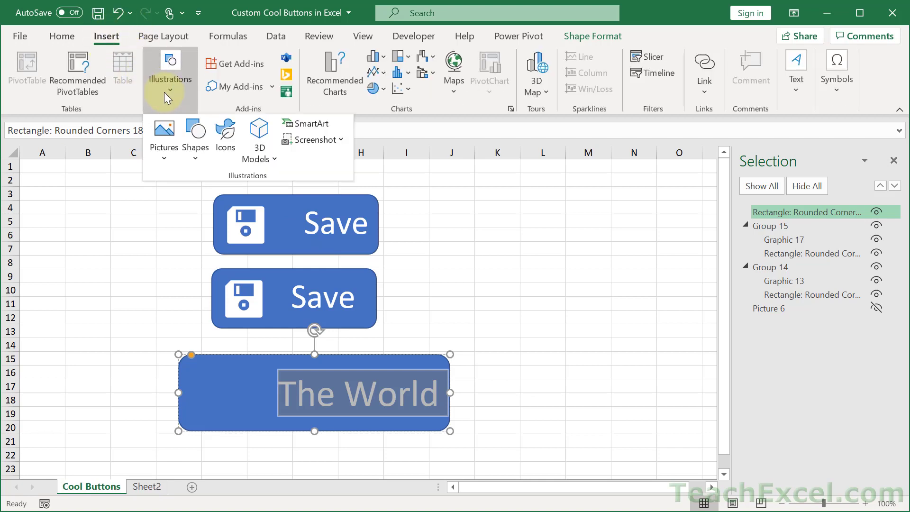
{"action": "left_click", "coordinate": [253, 149]}
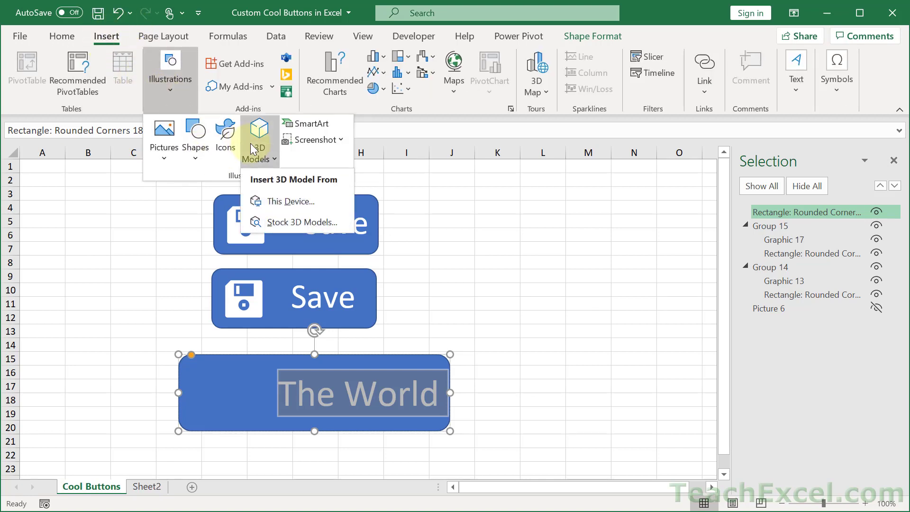
{"action": "left_click", "coordinate": [288, 225]}
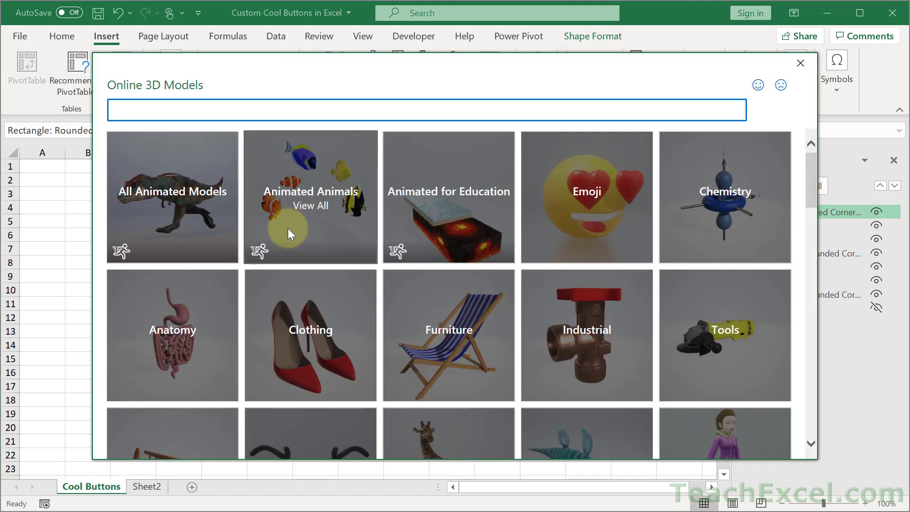
{"action": "left_click", "coordinate": [191, 205]}
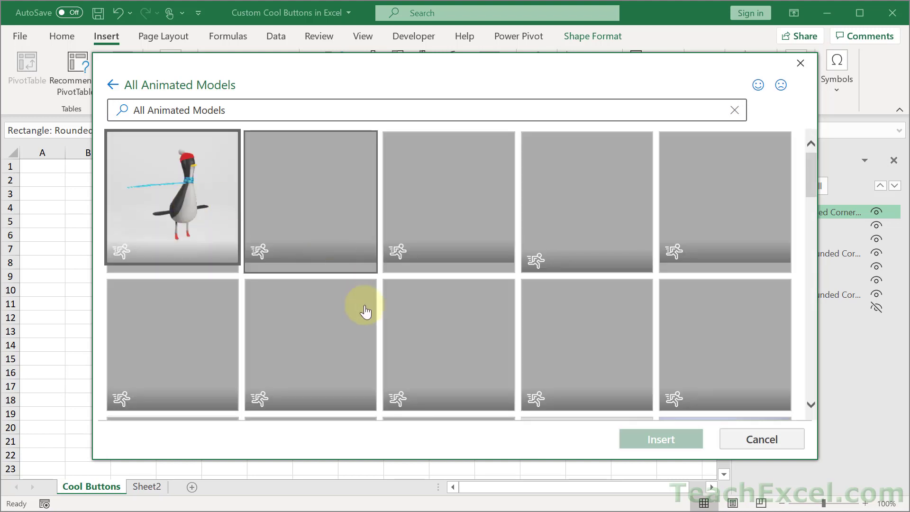
{"action": "scroll", "coordinate": [366, 315], "scroll_direction": "down", "scroll_amount": 3}
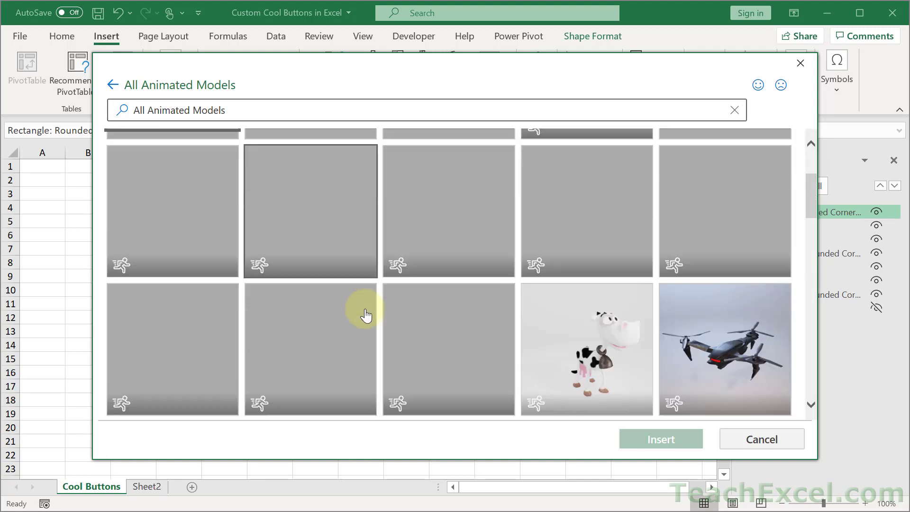
{"action": "scroll", "coordinate": [365, 315], "scroll_direction": "down", "scroll_amount": 4}
{"action": "scroll", "coordinate": [365, 315], "scroll_direction": "up", "scroll_amount": 5}
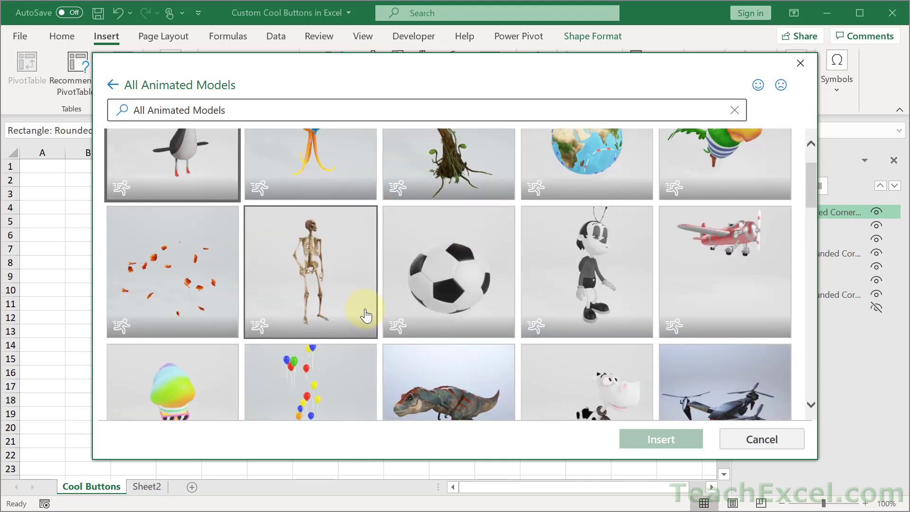
{"action": "scroll", "coordinate": [366, 315], "scroll_direction": "down", "scroll_amount": 4}
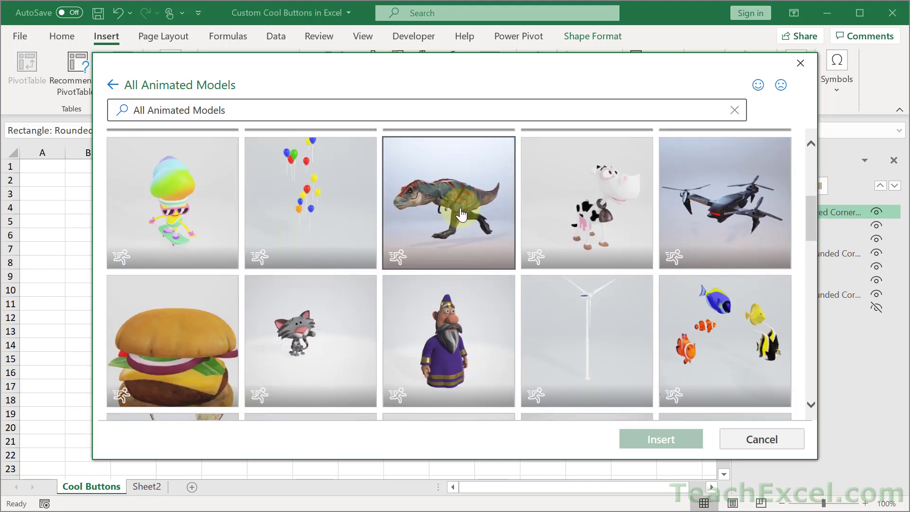
{"action": "left_click", "coordinate": [461, 215]}
{"action": "left_click", "coordinate": [655, 436]}
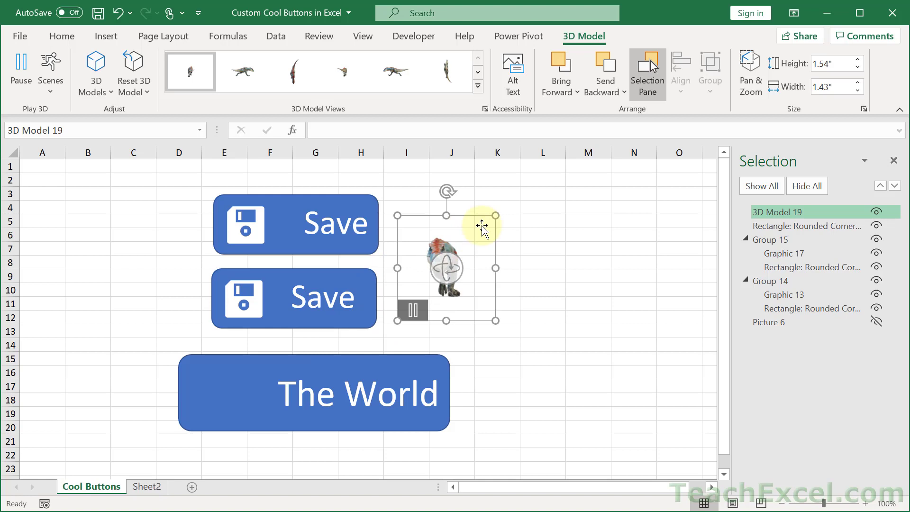
- Enlarge the T-rex and rotate it to a side-on view
{"action": "left_click_drag", "start_coordinate": [501, 238], "coordinate": [583, 166]}
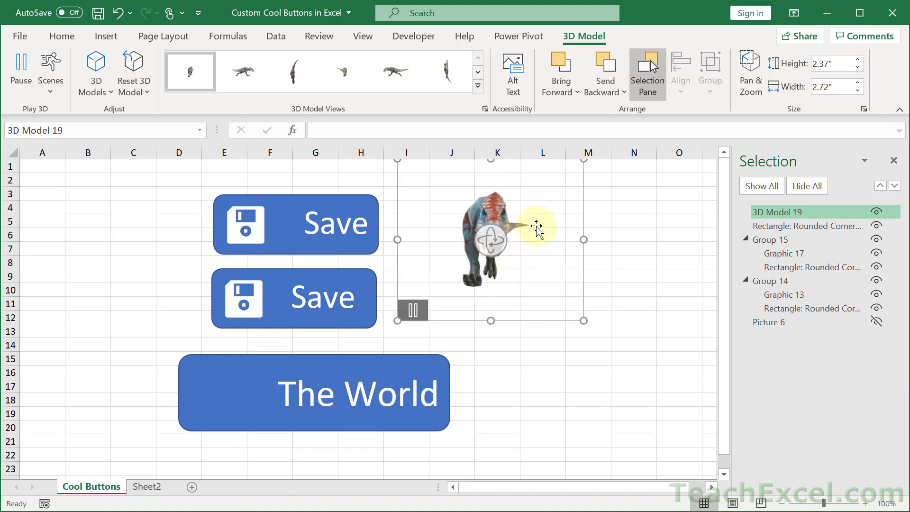
{"action": "left_click_drag", "start_coordinate": [534, 226], "coordinate": [443, 270]}
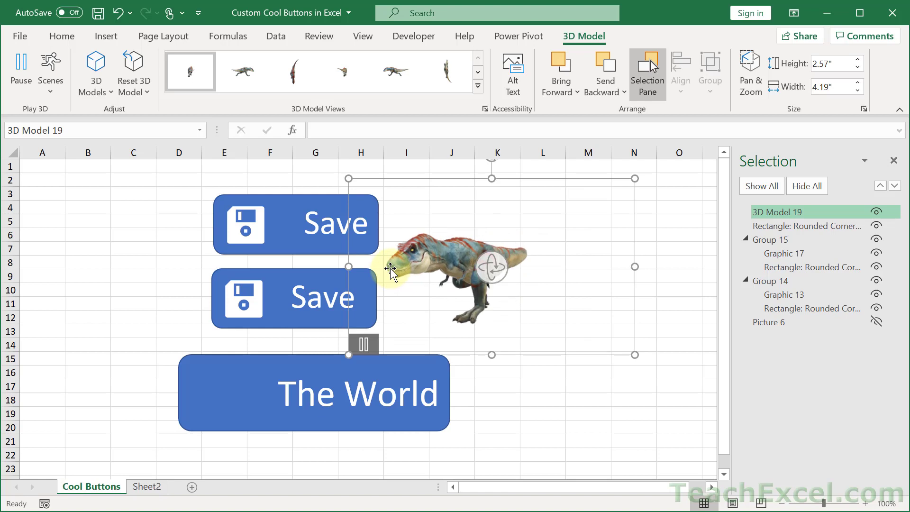
{"action": "left_click", "coordinate": [572, 399]}
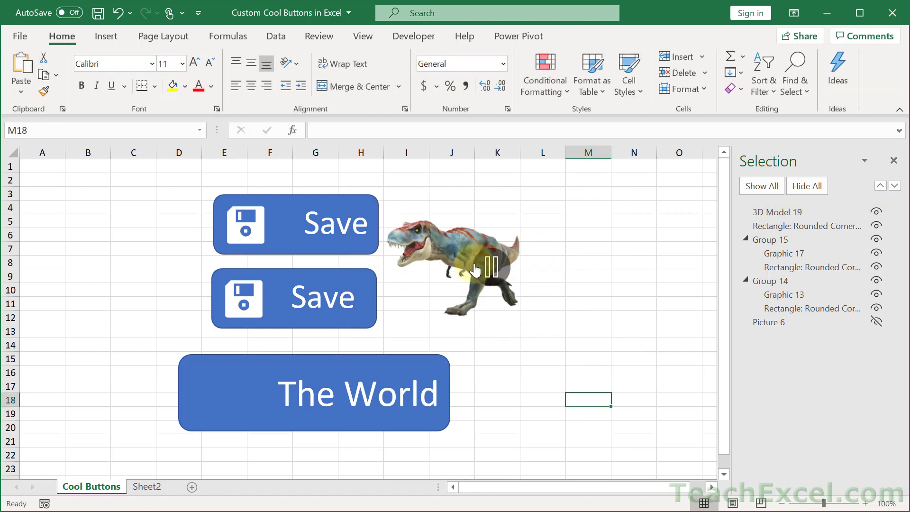
- Move the T-rex so it overlaps the left end of The World button
{"action": "left_click", "coordinate": [450, 248]}
{"action": "left_click_drag", "start_coordinate": [451, 248], "coordinate": [192, 364]}
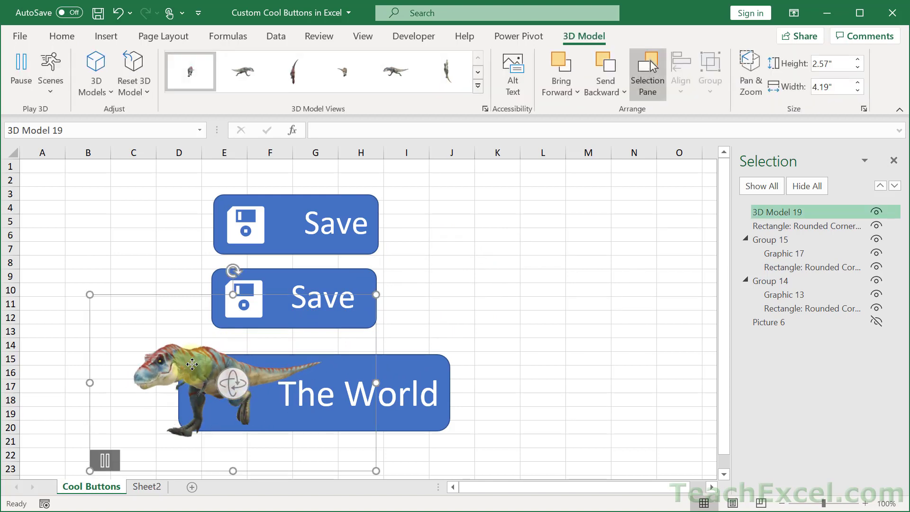
{"action": "left_click", "coordinate": [528, 267]}
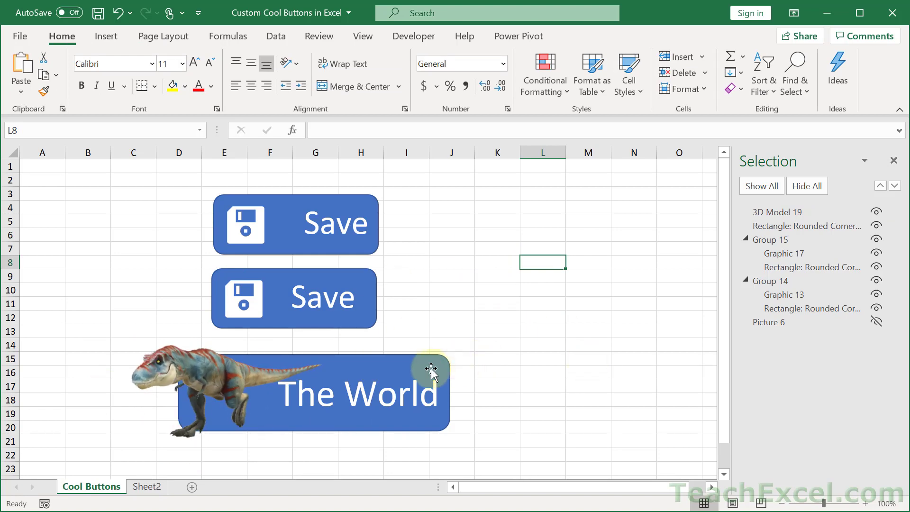
- Group the T-rex with The World rounded rectangle
{"action": "mouse_move", "coordinate": [292, 388]}
{"action": "left_click", "coordinate": [179, 369]}
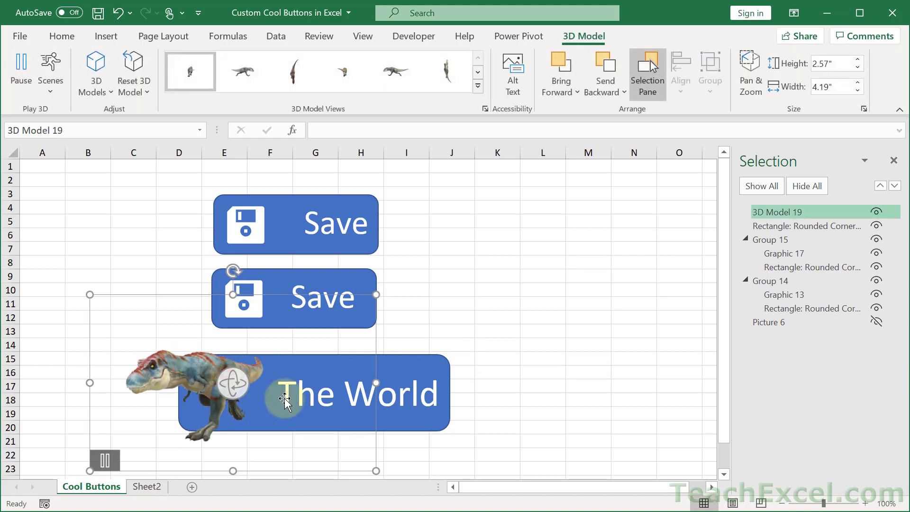
{"action": "left_click", "coordinate": [419, 359], "text": "ctrl"}
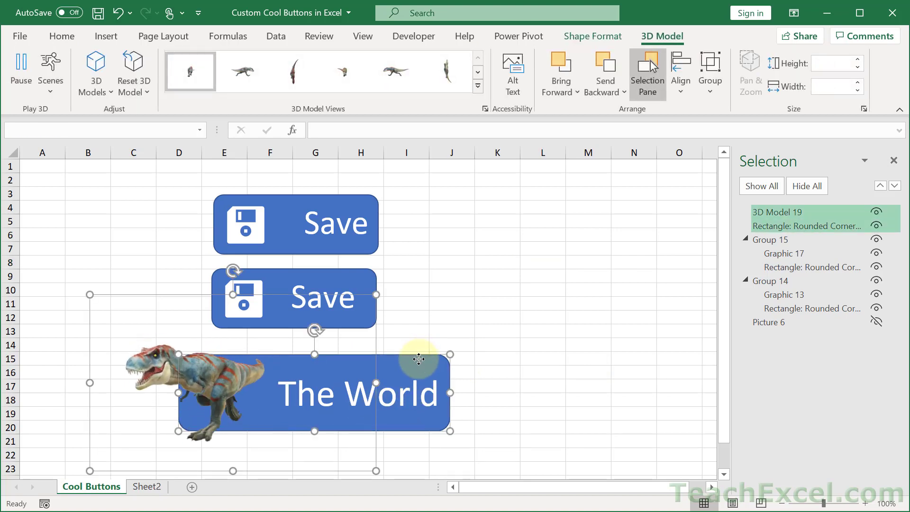
{"action": "right_click", "coordinate": [419, 360]}
{"action": "mouse_move", "coordinate": [487, 467]}
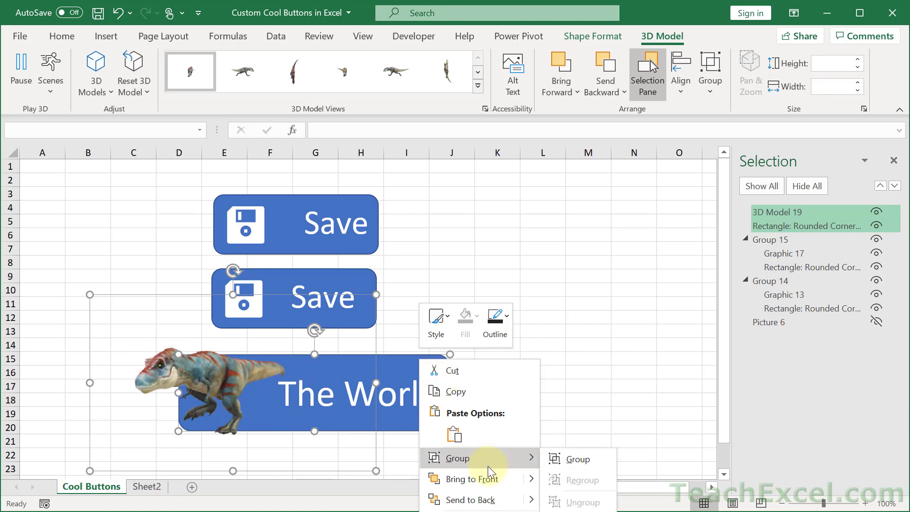
{"action": "left_click", "coordinate": [564, 459]}
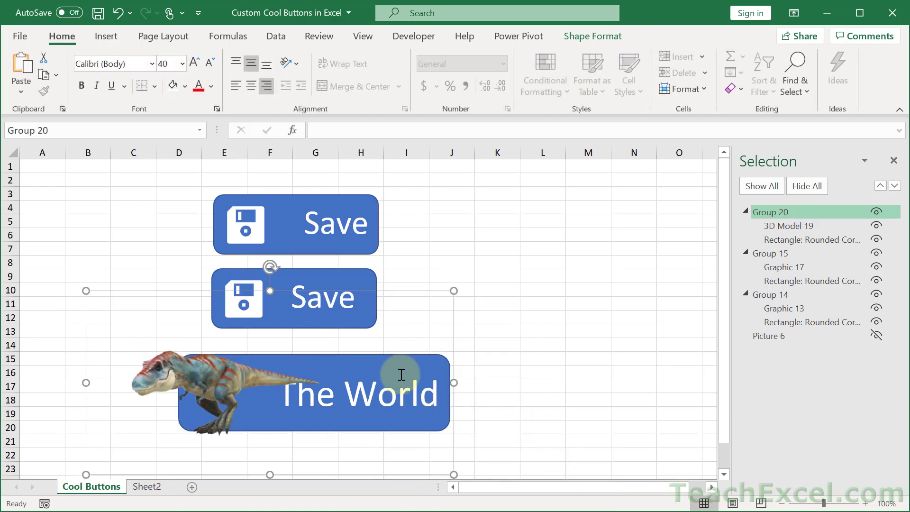
- Assign the Test macro to the new group
{"action": "right_click", "coordinate": [395, 359]}
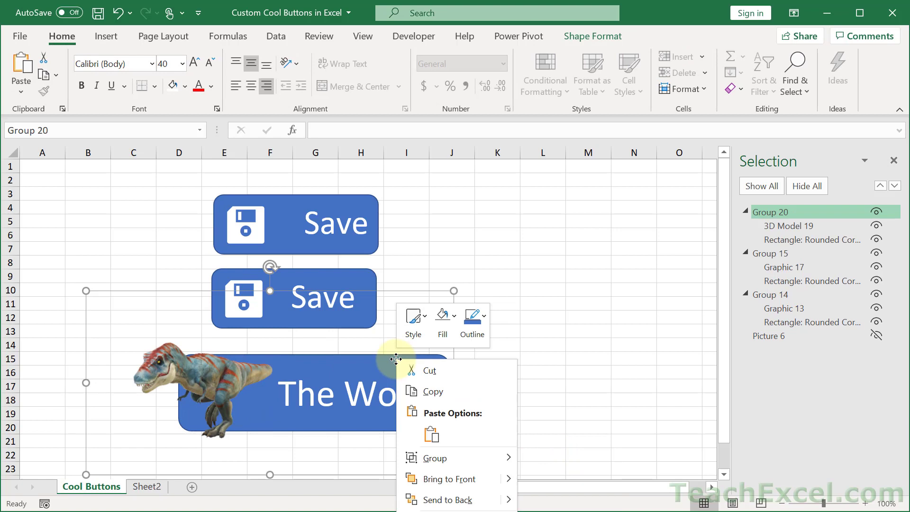
{"action": "left_click", "coordinate": [448, 511]}
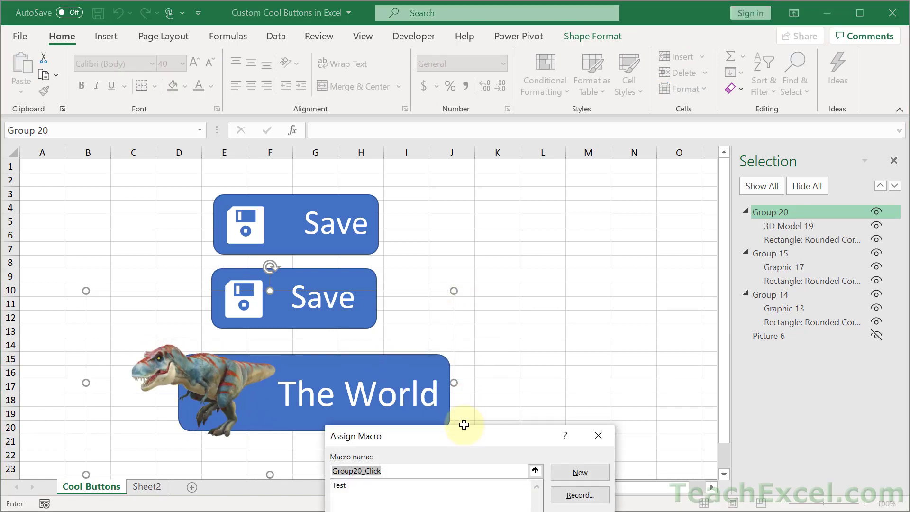
{"action": "left_click_drag", "start_coordinate": [467, 443], "coordinate": [479, 190]}
{"action": "left_click", "coordinate": [353, 234]}
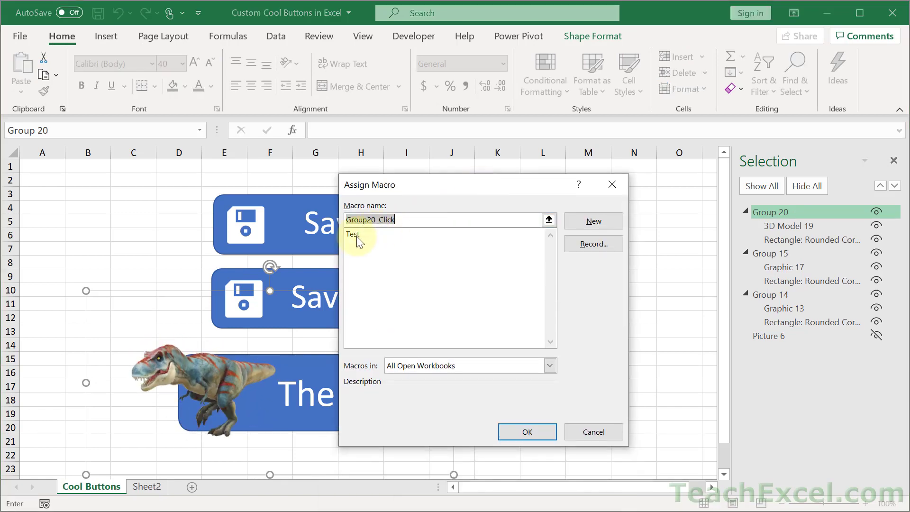
{"action": "left_click", "coordinate": [526, 437]}
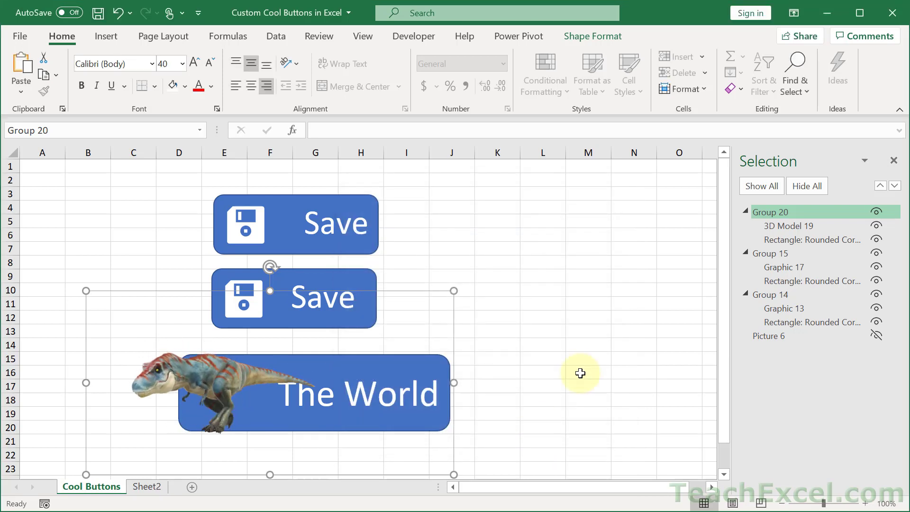
- Click the T-rex button to run the Test macro and show 'Hi!'
{"action": "left_click", "coordinate": [581, 362]}
{"action": "mouse_move", "coordinate": [170, 377]}
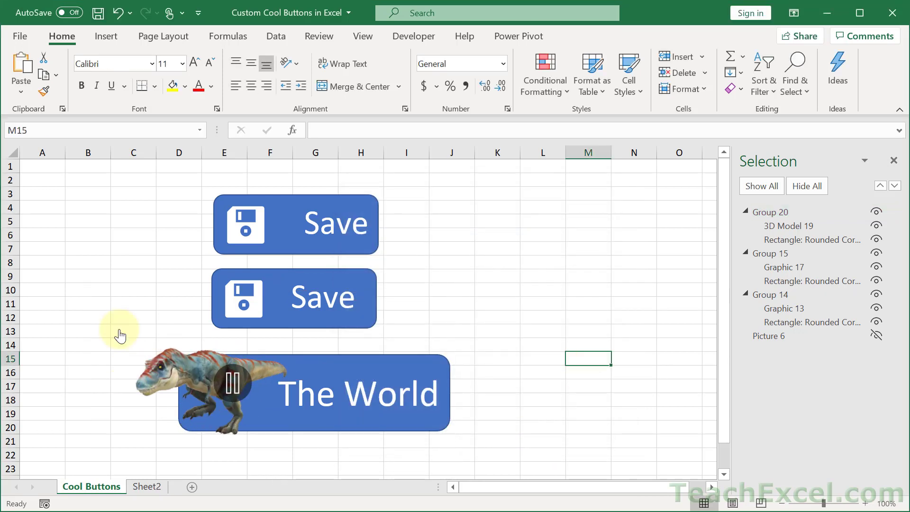
{"action": "left_click", "coordinate": [136, 372]}
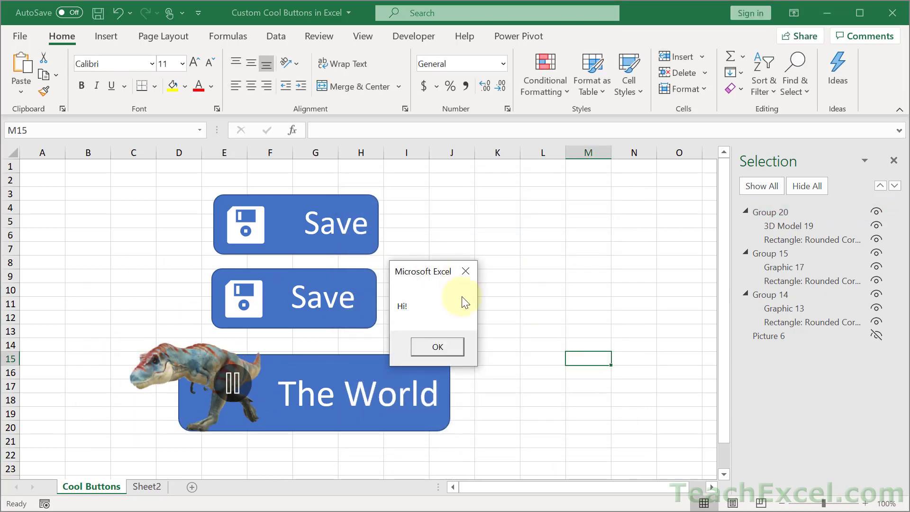
- Copy and paste The World dinosaur group, then shrink the pasted copy
{"action": "left_click", "coordinate": [435, 346]}
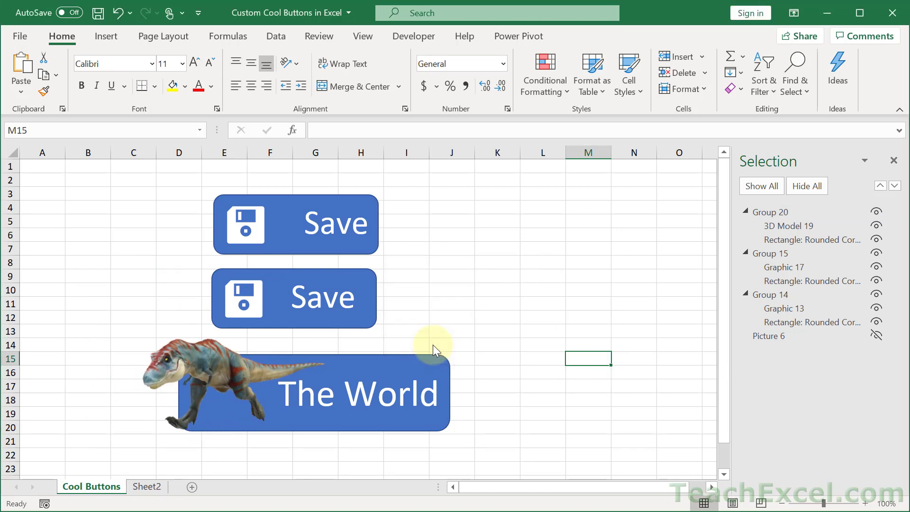
{"action": "mouse_move", "coordinate": [221, 371]}
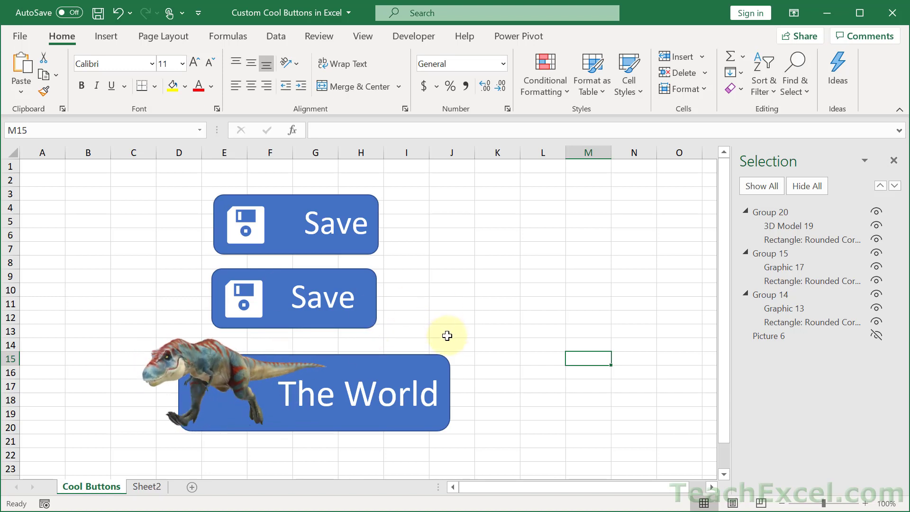
{"action": "right_click", "coordinate": [436, 362]}
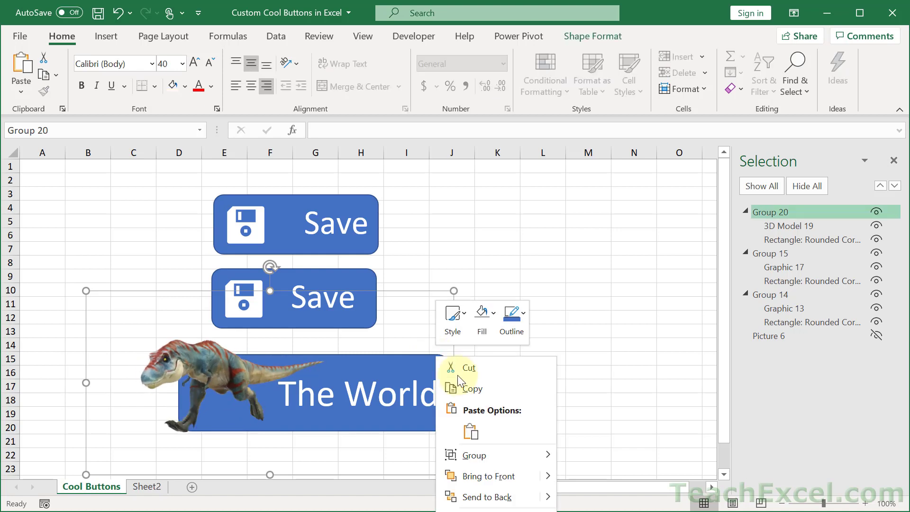
{"action": "left_click", "coordinate": [465, 386]}
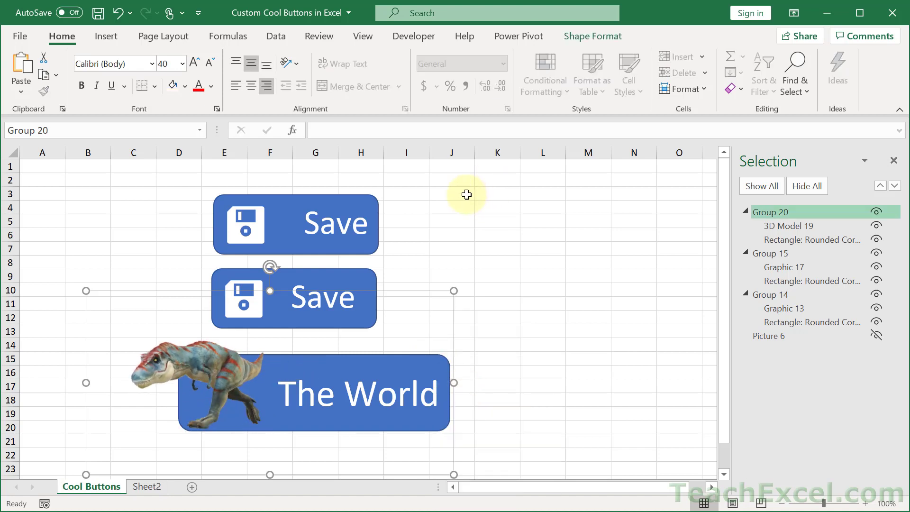
{"action": "key", "text": "ctrl+v"}
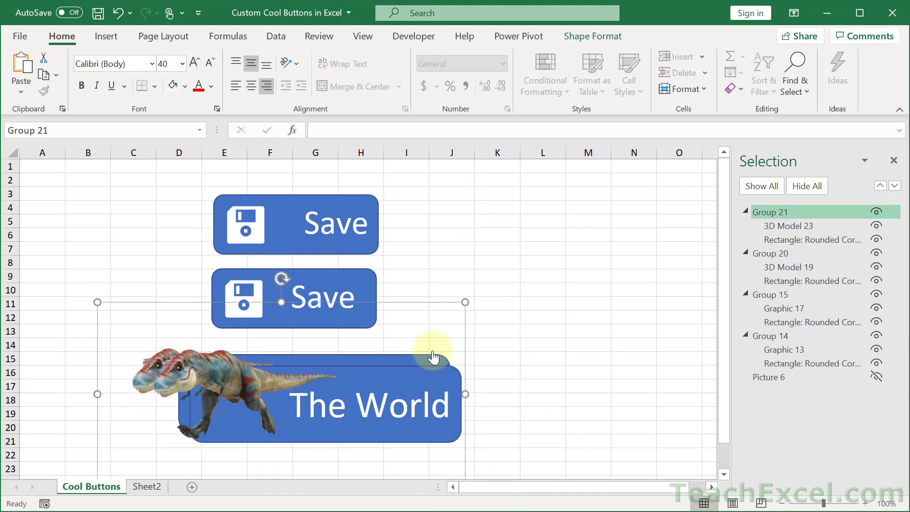
{"action": "left_click_drag", "start_coordinate": [444, 304], "coordinate": [419, 306]}
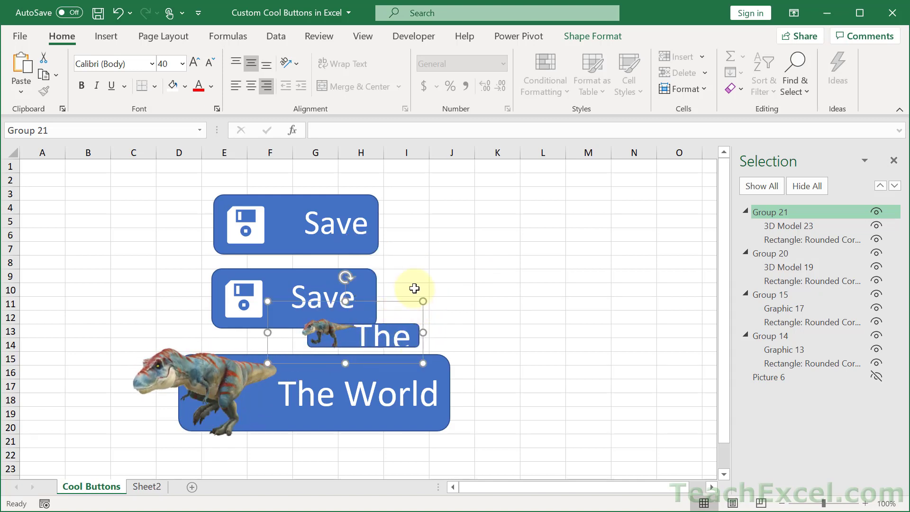
{"action": "left_click", "coordinate": [389, 329]}
- Cancel the macro assignment and move the small button beside the top Save button
{"action": "right_click", "coordinate": [387, 330]}
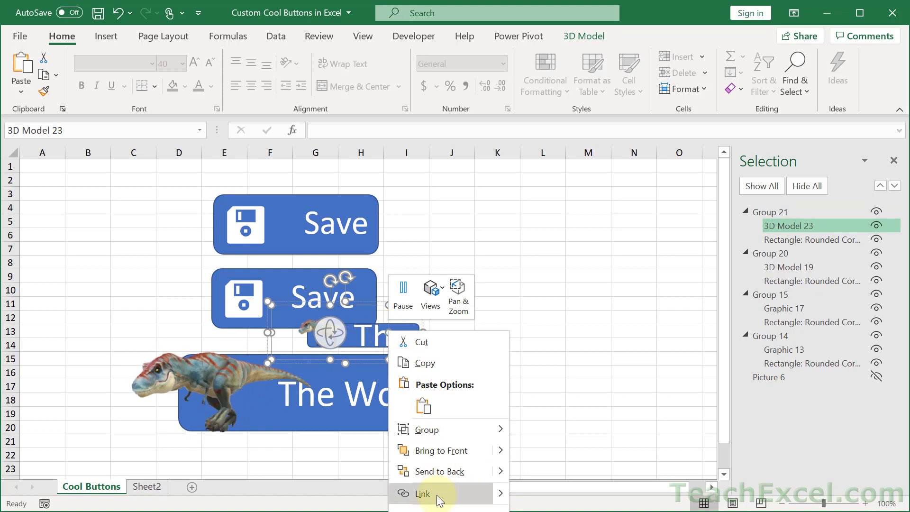
{"action": "left_click", "coordinate": [422, 509]}
{"action": "key", "text": "BackSpace"}
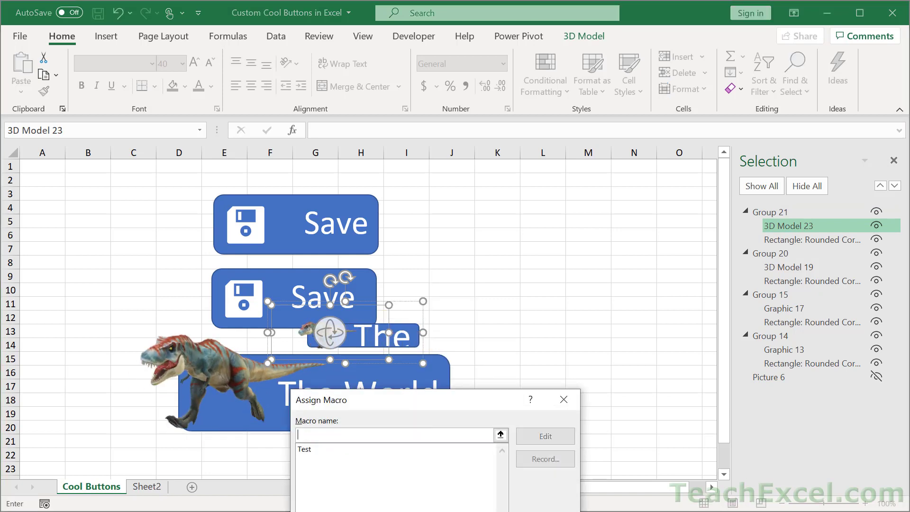
{"action": "key", "text": "Return"}
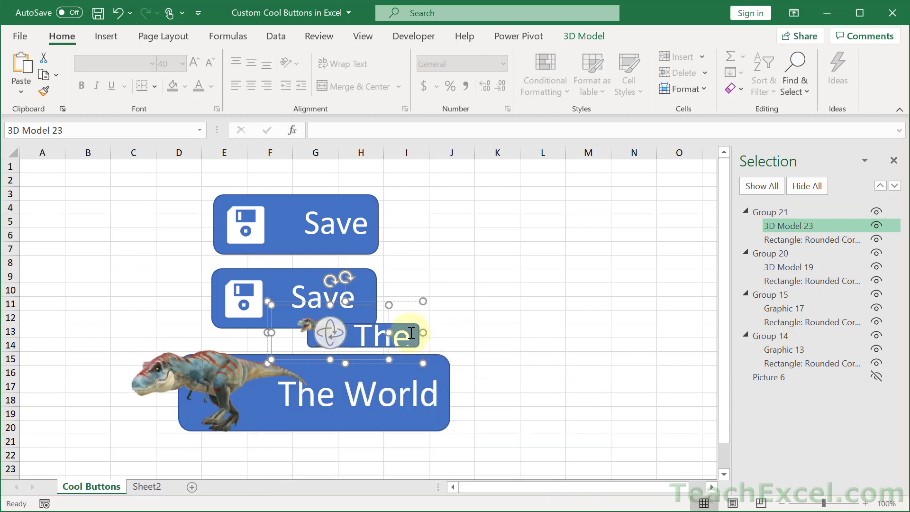
{"action": "left_click", "coordinate": [408, 304]}
{"action": "left_click_drag", "start_coordinate": [408, 305], "coordinate": [528, 202]}
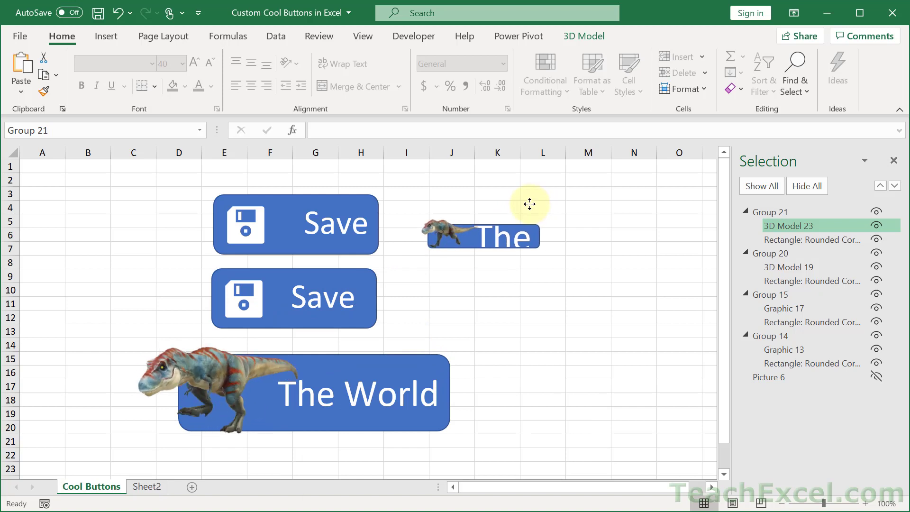
- Set the small copy's rectangle text to font size 12 so 'The World' fits
{"action": "left_click", "coordinate": [500, 236]}
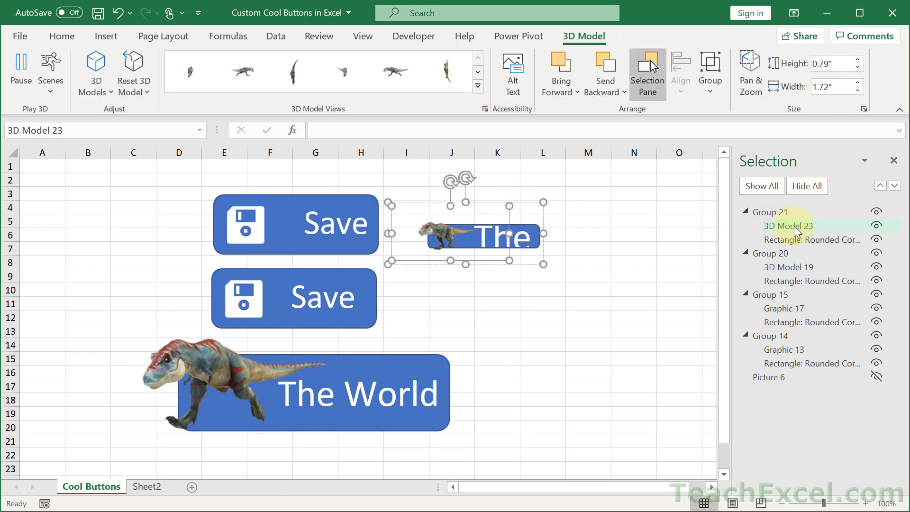
{"action": "left_click", "coordinate": [792, 239]}
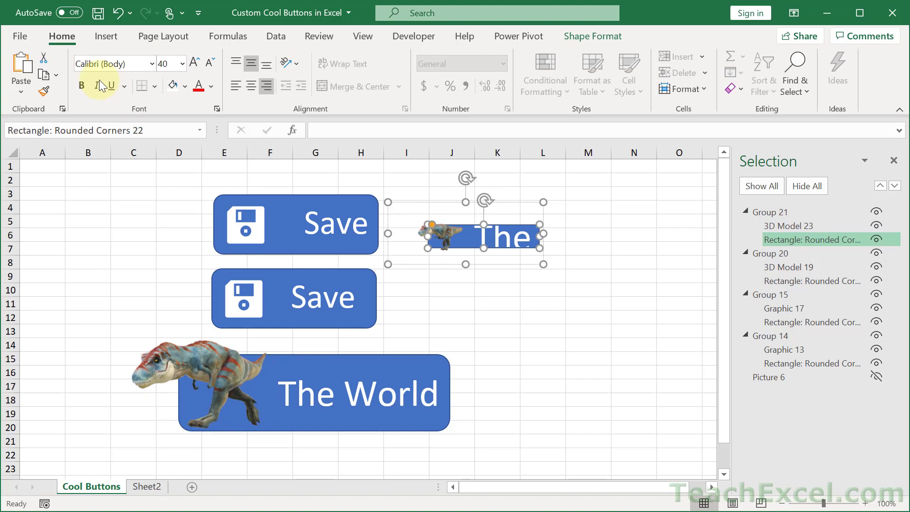
{"action": "left_click", "coordinate": [183, 63]}
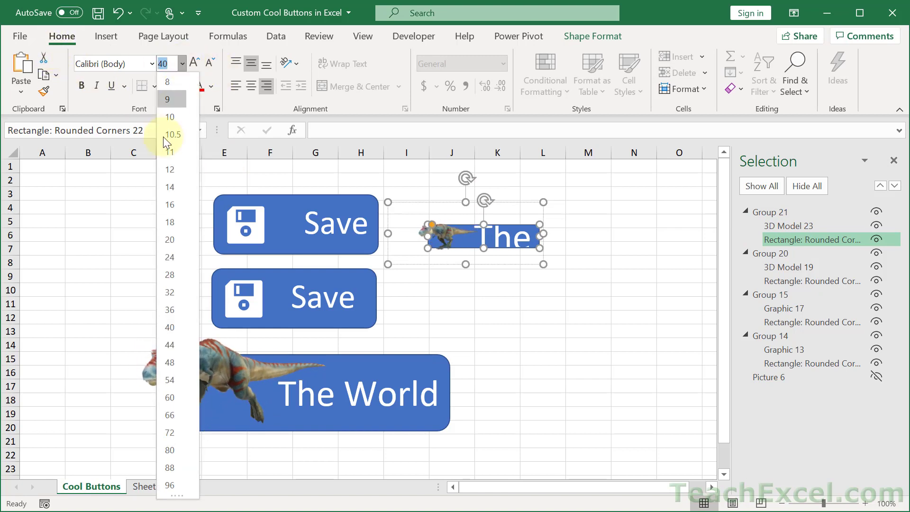
{"action": "left_click", "coordinate": [166, 169]}
{"action": "left_click", "coordinate": [601, 231]}
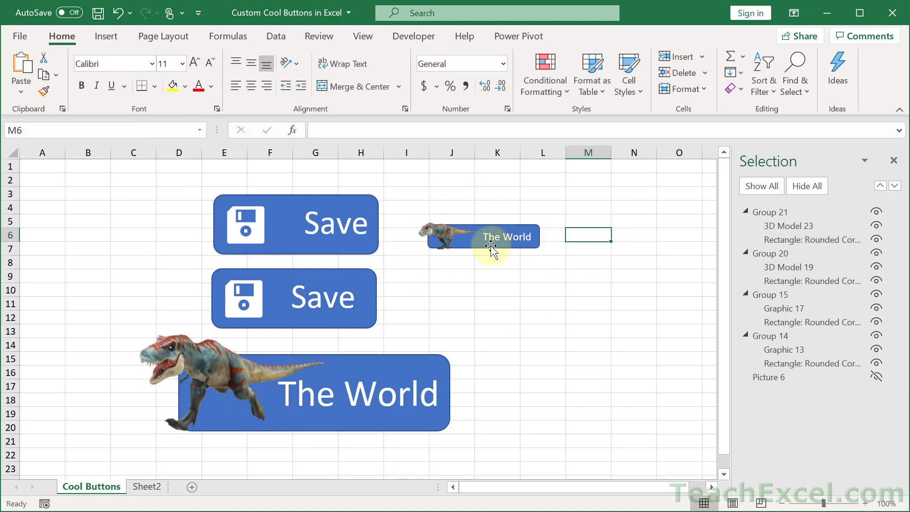
{"action": "mouse_move", "coordinate": [193, 432]}
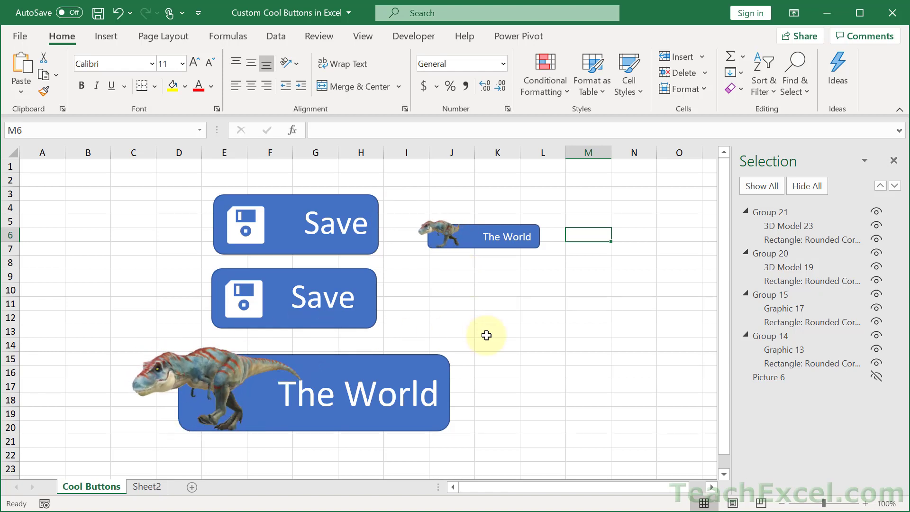
- Unhide Picture 6, move the globe up around rows 3–9, and enlarge it
{"action": "right_click", "coordinate": [198, 371]}
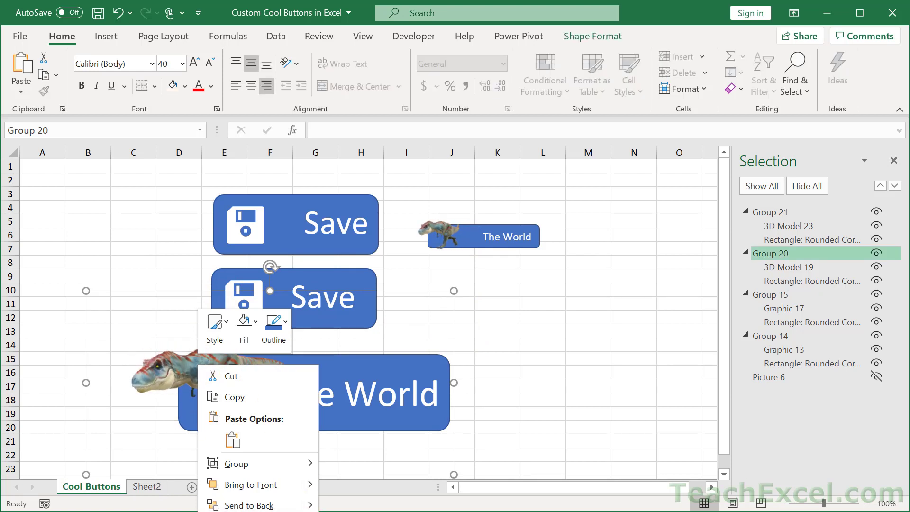
{"action": "right_click", "coordinate": [431, 227]}
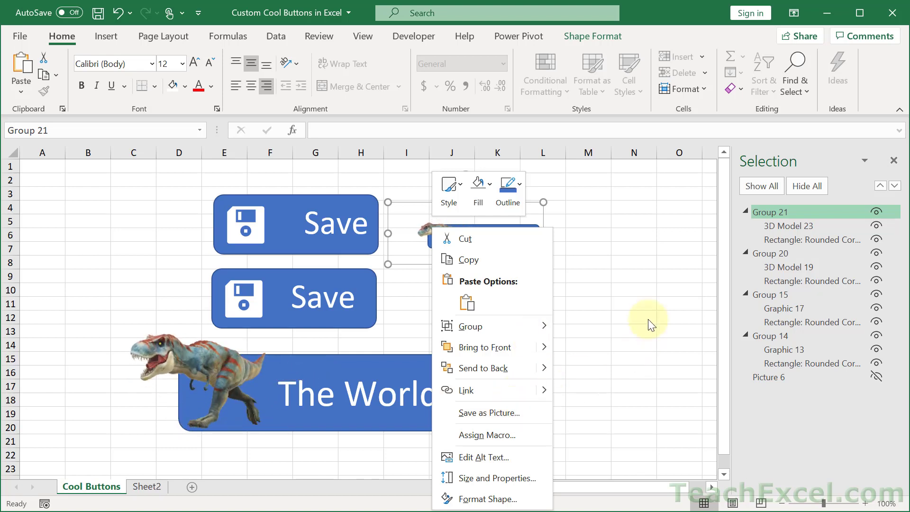
{"action": "left_click", "coordinate": [722, 257]}
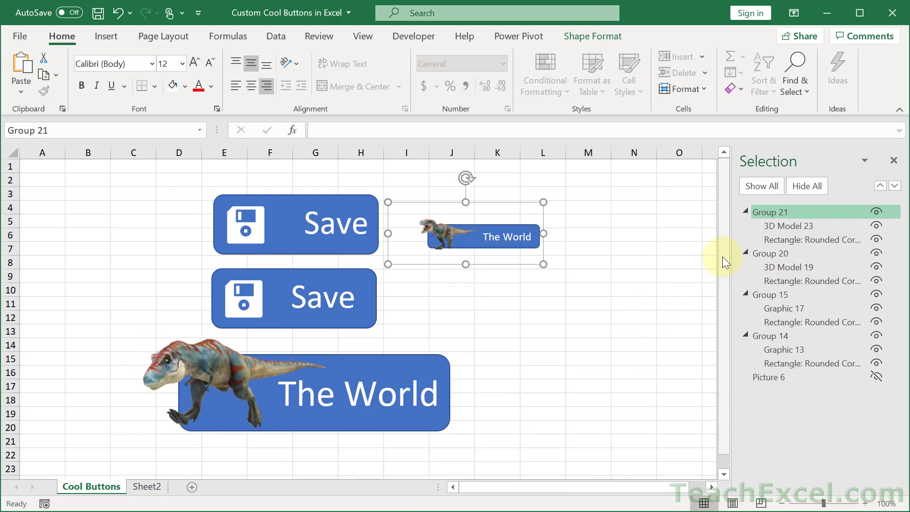
{"action": "left_click", "coordinate": [877, 376]}
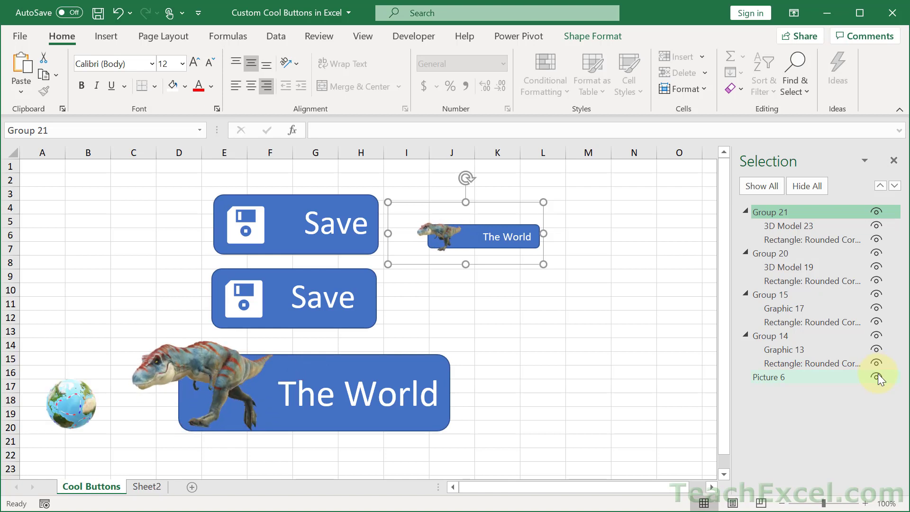
{"action": "left_click_drag", "start_coordinate": [64, 374], "coordinate": [87, 194]}
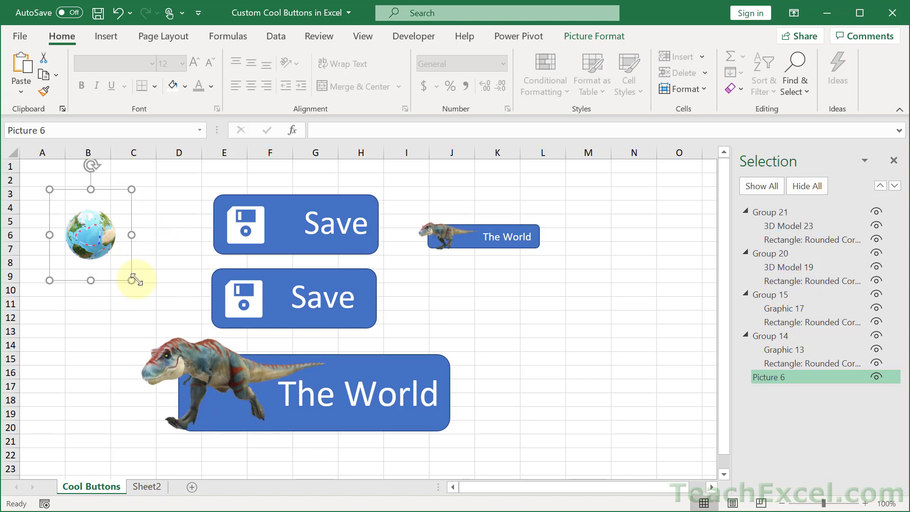
{"action": "left_click_drag", "start_coordinate": [131, 280], "coordinate": [257, 349]}
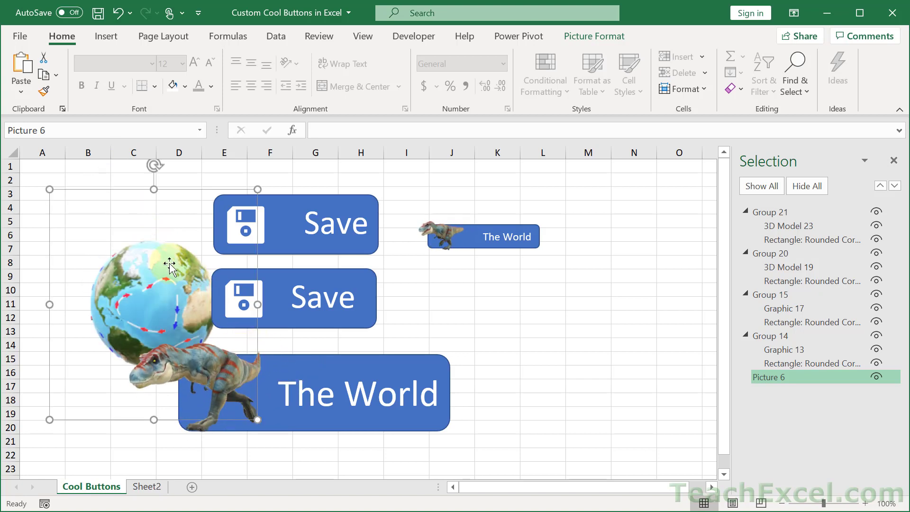
{"action": "left_click", "coordinate": [154, 203]}
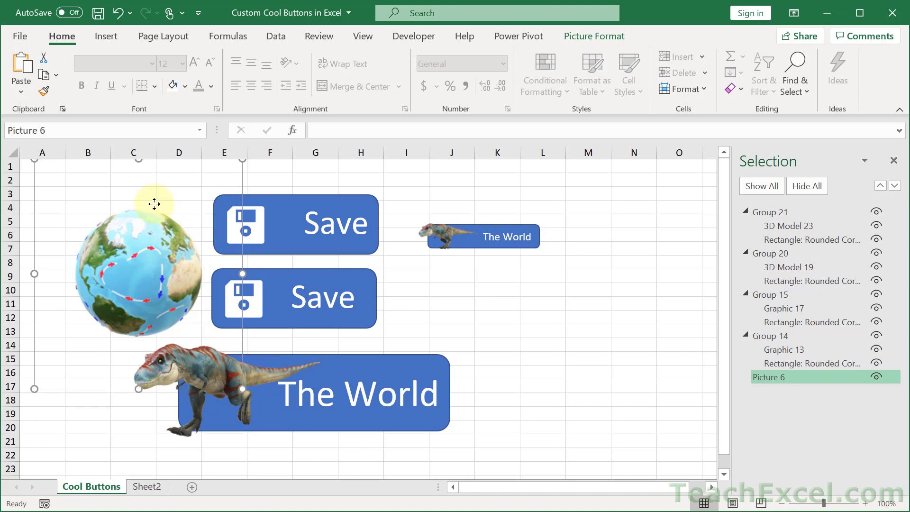
- Select 3D Model 19 within its group and rotate it to a new angle
{"action": "mouse_move", "coordinate": [270, 376]}
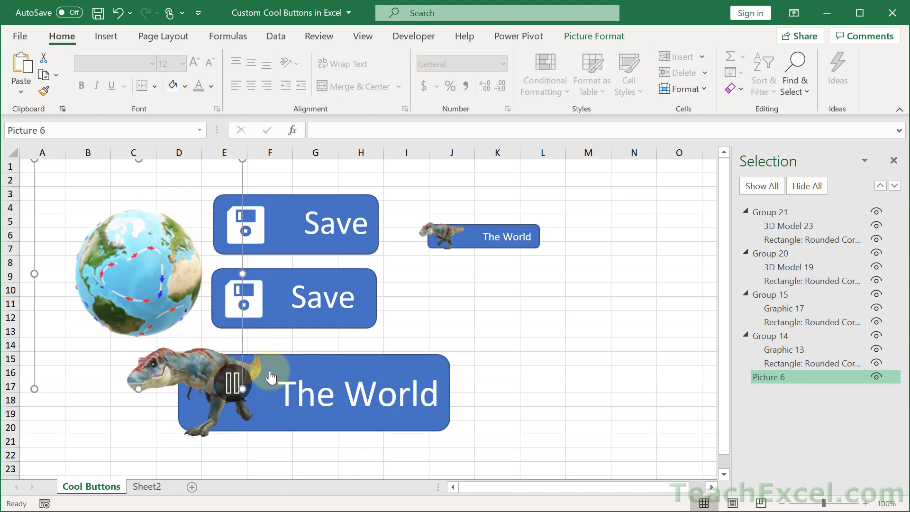
{"action": "right_click", "coordinate": [270, 377]}
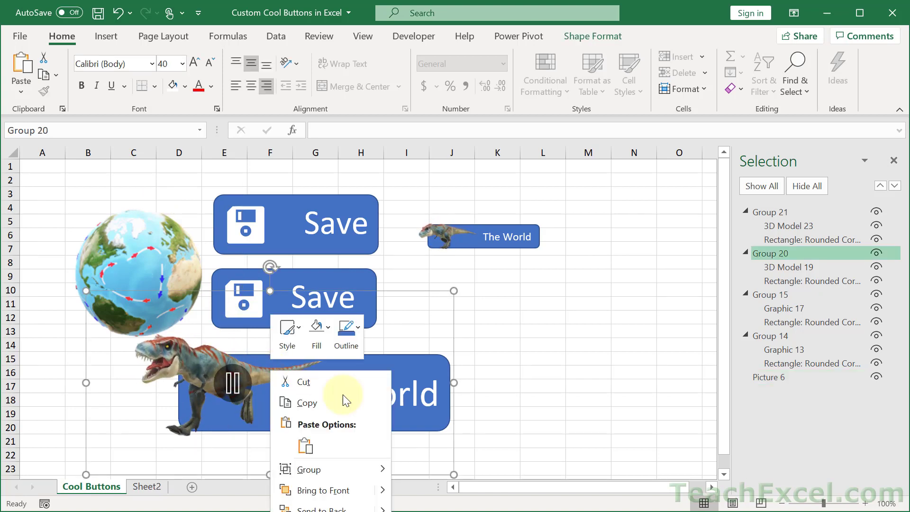
{"action": "left_click", "coordinate": [800, 269]}
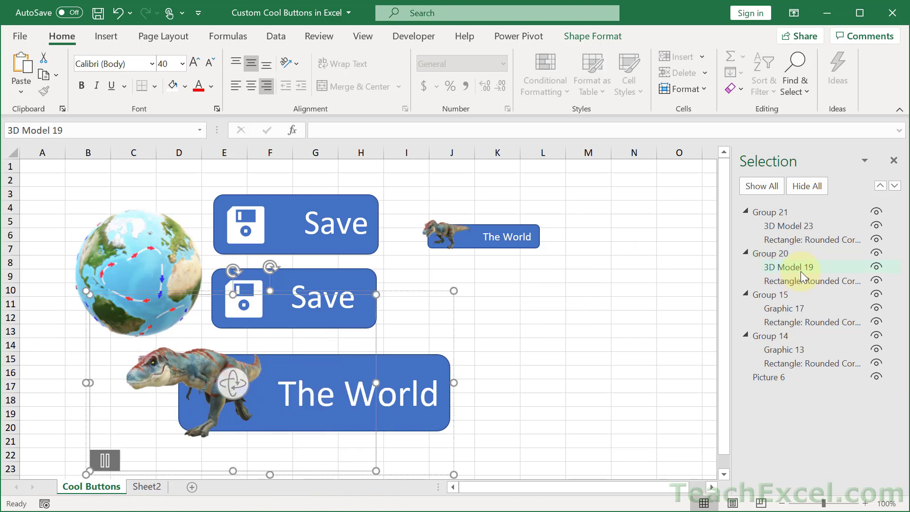
{"action": "left_click_drag", "start_coordinate": [233, 383], "coordinate": [245, 421]}
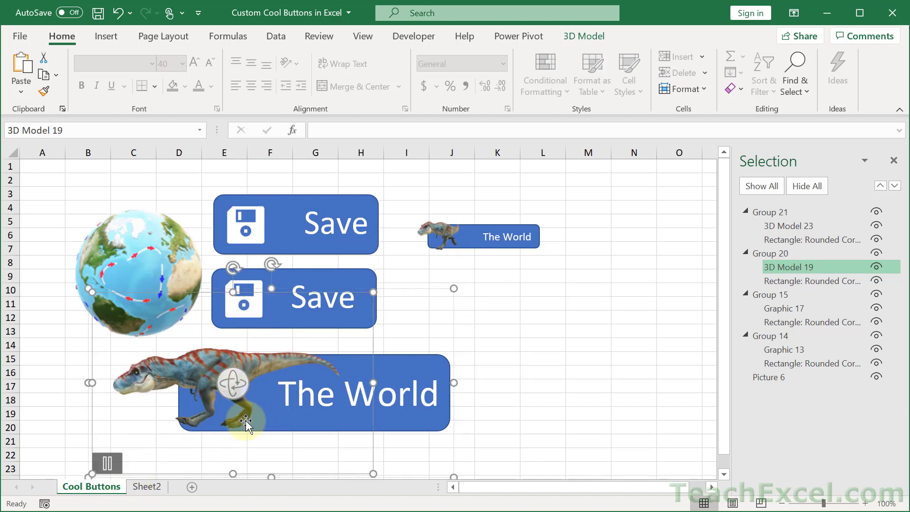